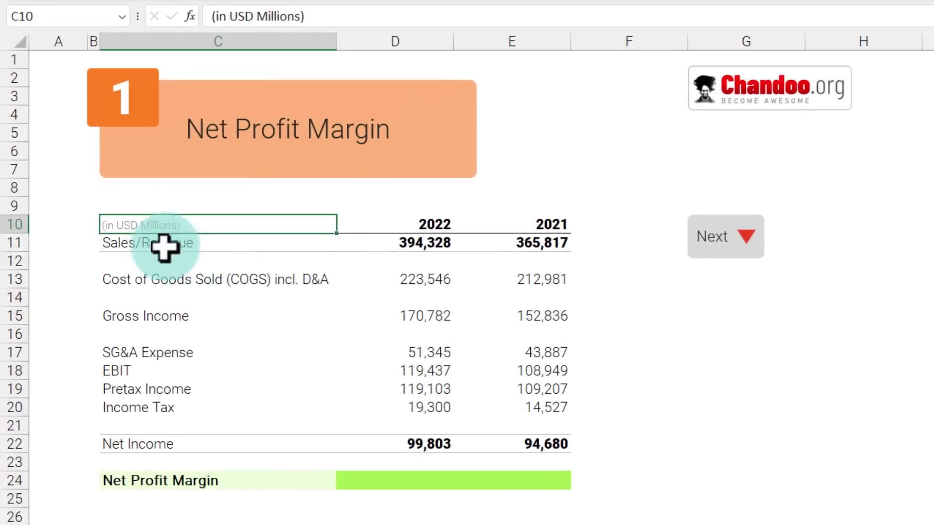
Enter the 2022 Net Profit Margin formula =D22/D11 in D24, giving 25%
{"action": "left_click_drag", "start_coordinate": [206, 235], "coordinate": [535, 446]}
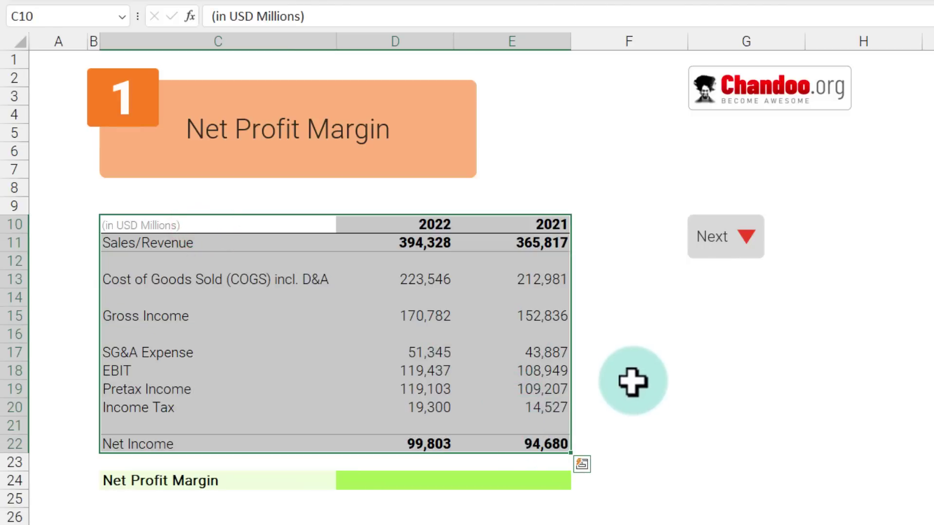
{"action": "left_click", "coordinate": [421, 483]}
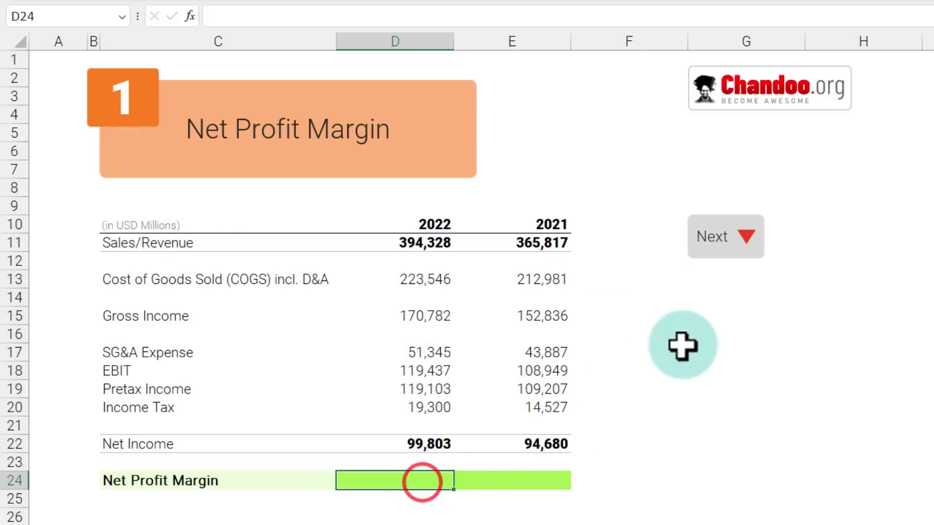
{"action": "type", "text": "="}
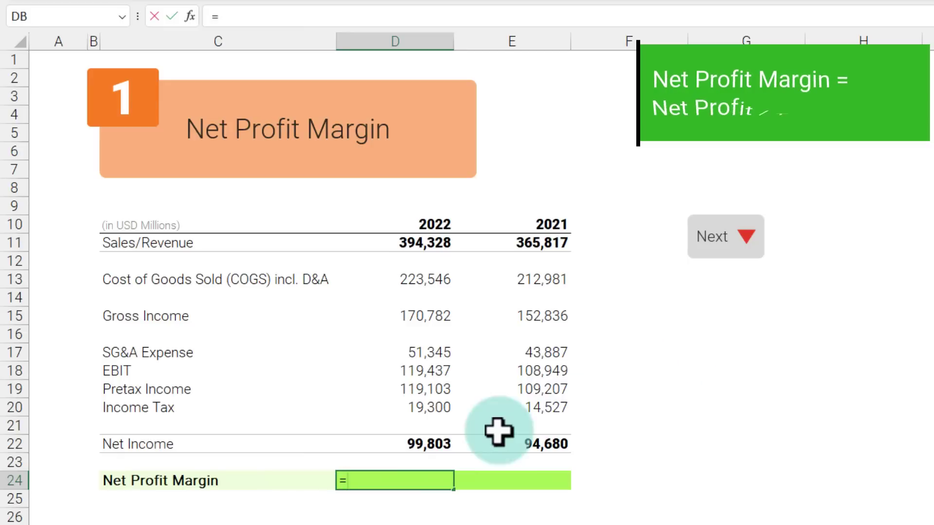
{"action": "left_click", "coordinate": [430, 443]}
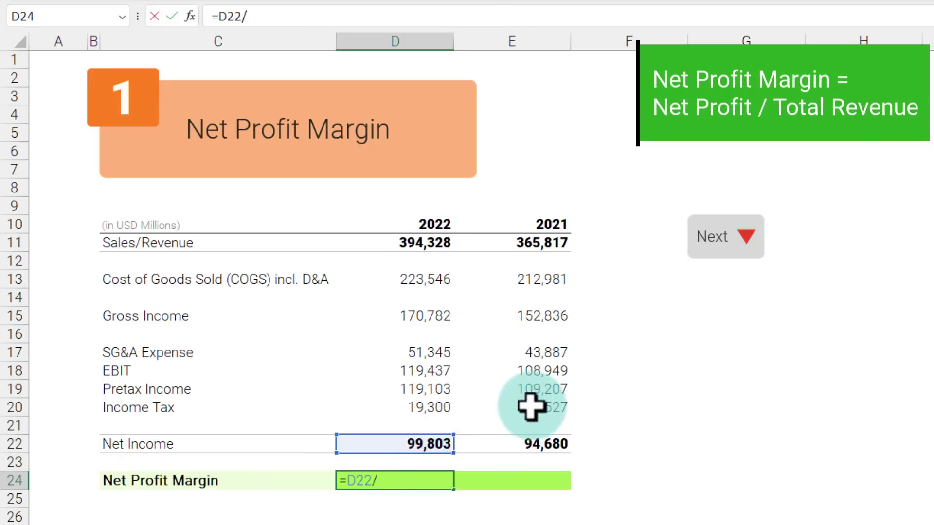
{"action": "left_click", "coordinate": [437, 242]}
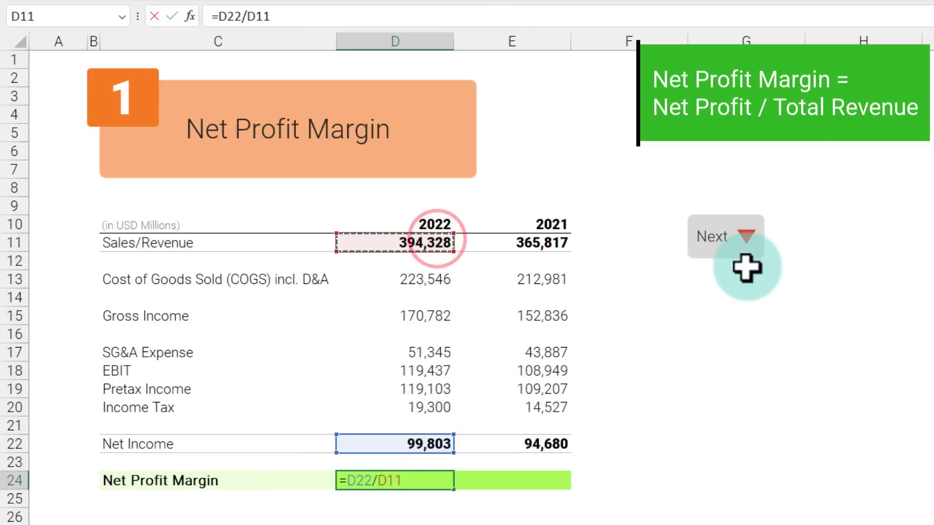
{"action": "key", "text": "Return"}
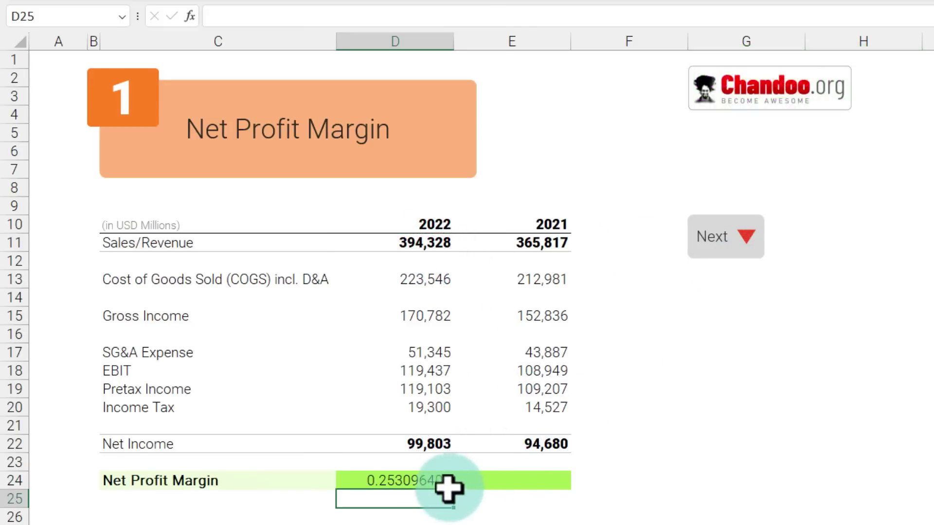
Fill the margin formula across to E24 for 2021 (26%) and check it
{"action": "left_click", "coordinate": [411, 484]}
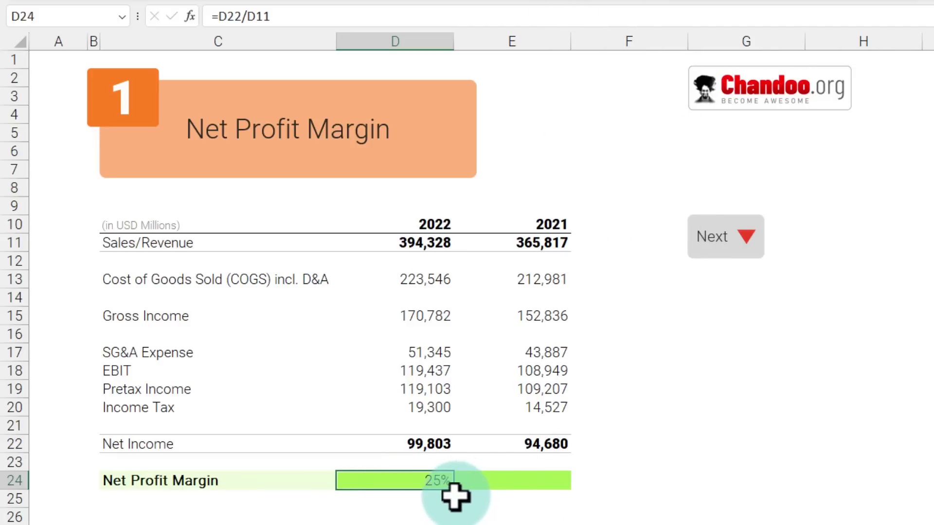
{"action": "left_click_drag", "start_coordinate": [452, 490], "coordinate": [552, 492]}
{"action": "left_click", "coordinate": [548, 481]}
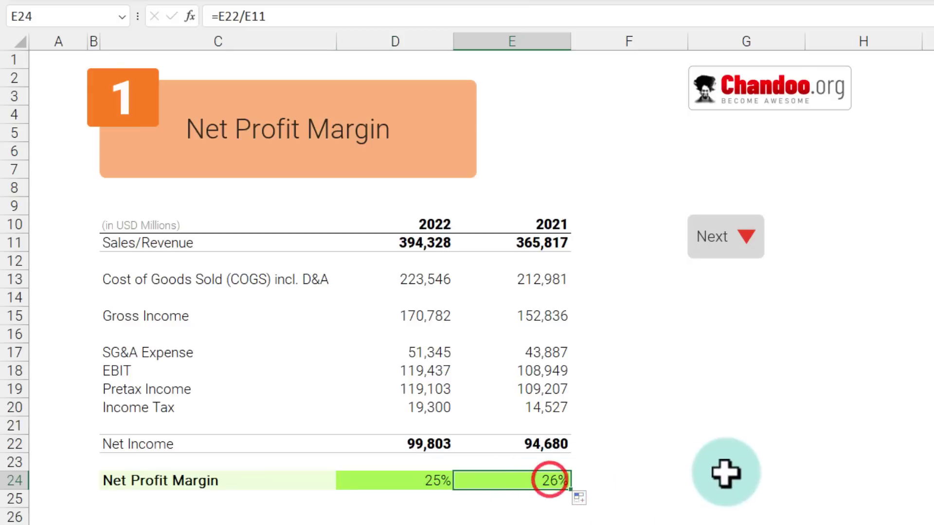
{"action": "key", "text": "F2"}
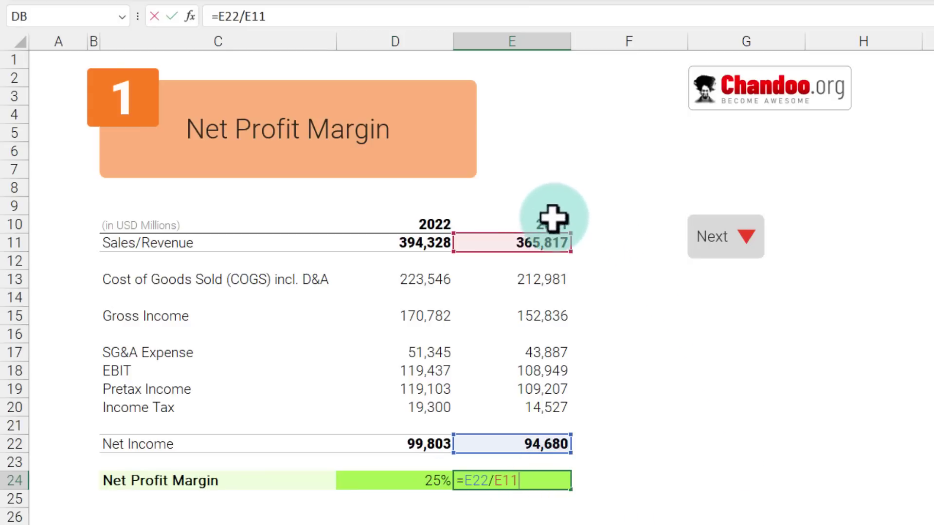
{"action": "key", "text": "Escape"}
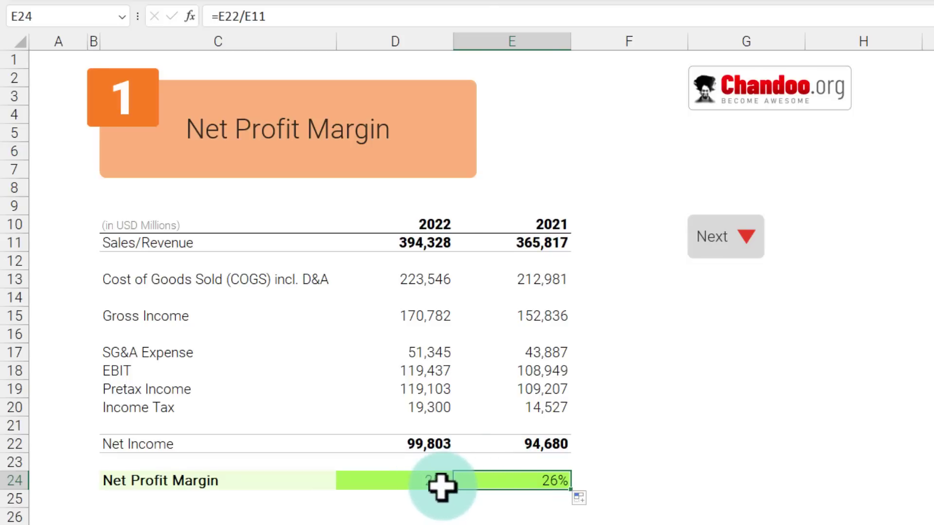
{"action": "left_click", "coordinate": [715, 238]}
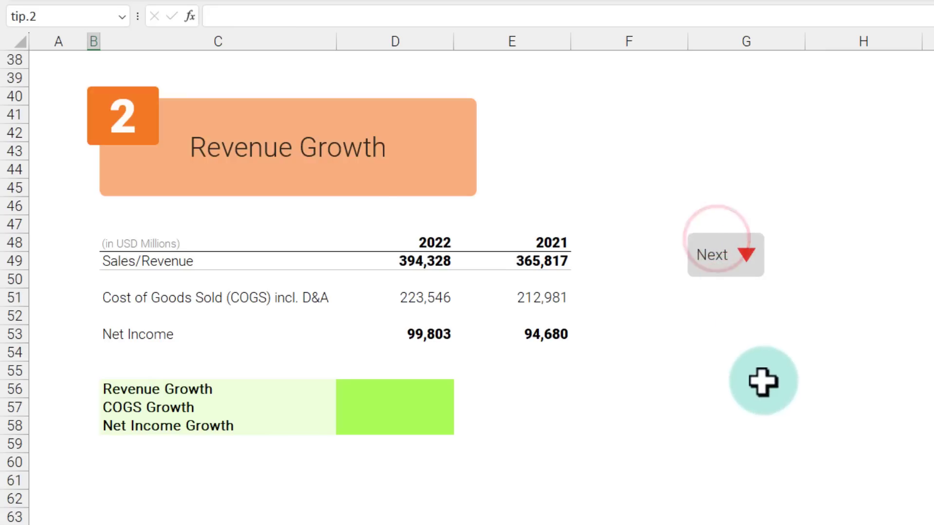
Enter =D49/E49-1 in D56 for 2022 Revenue Growth, giving 7.79%
{"action": "left_click", "coordinate": [360, 384]}
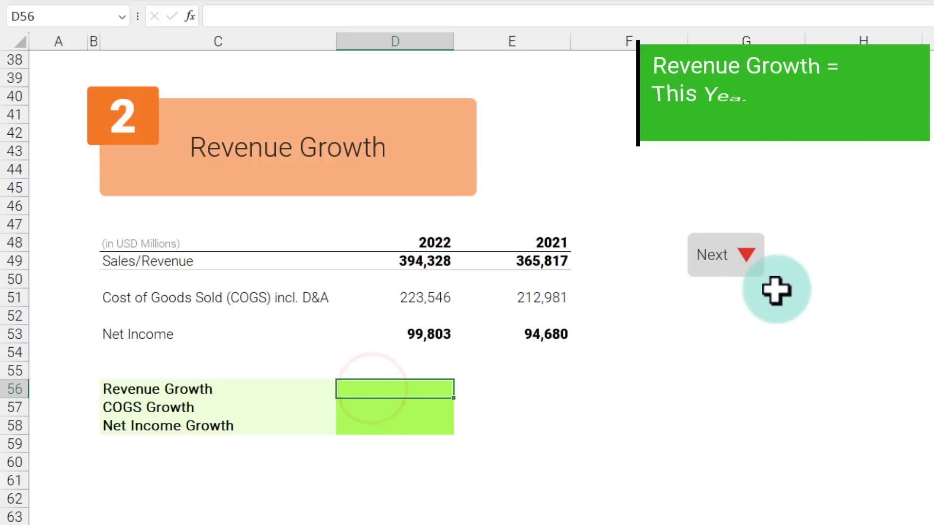
{"action": "type", "text": "="}
{"action": "left_click", "coordinate": [435, 262]}
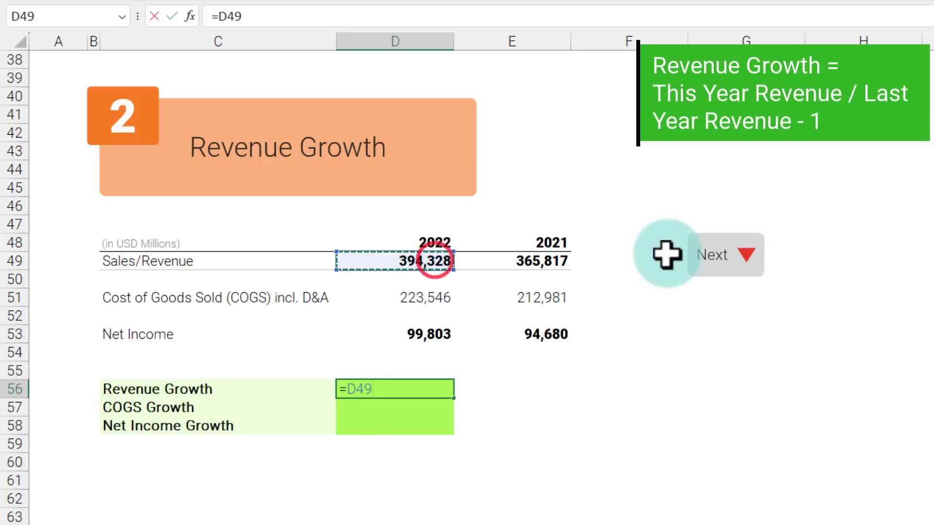
{"action": "left_click", "coordinate": [542, 262]}
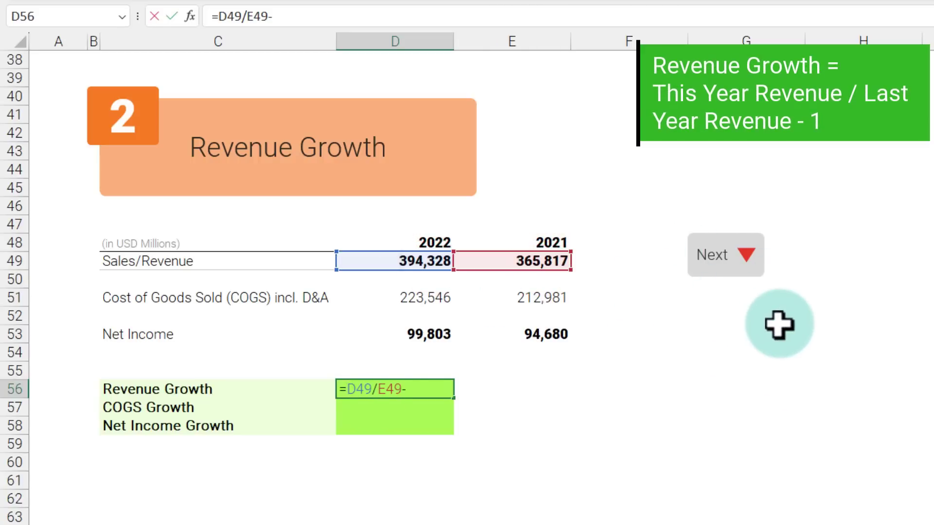
{"action": "type", "text": "-1"}
{"action": "key", "text": "Return"}
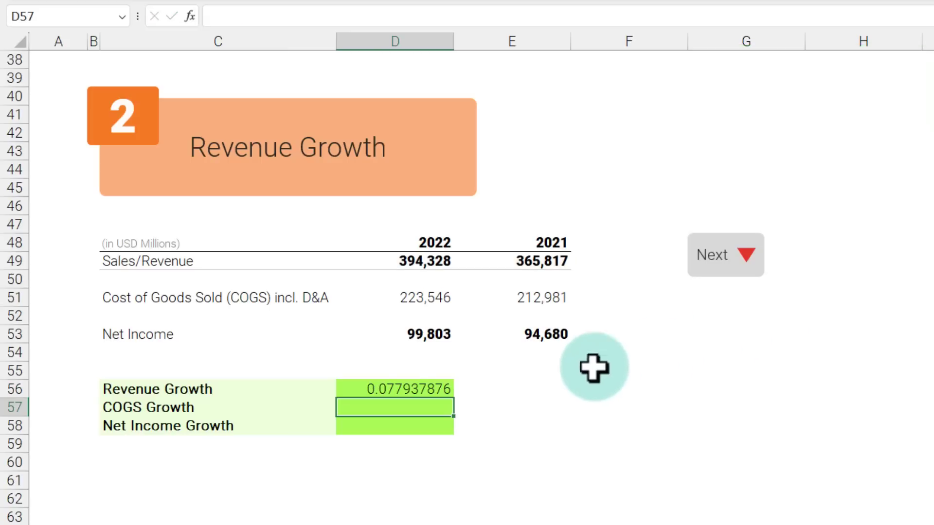
{"action": "left_click", "coordinate": [393, 386]}
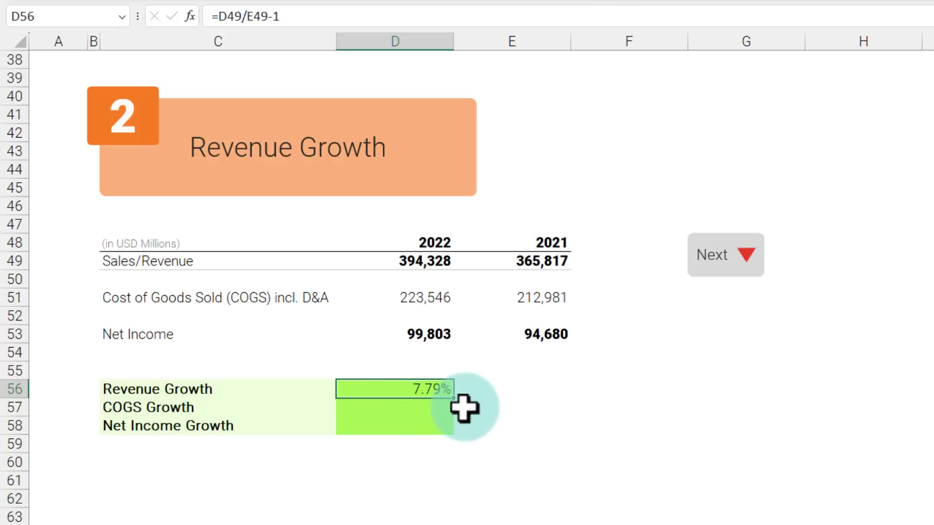
Enter =D51/E51-1 in D57 for COGS Growth, returning 0.0496
{"action": "left_click", "coordinate": [406, 407]}
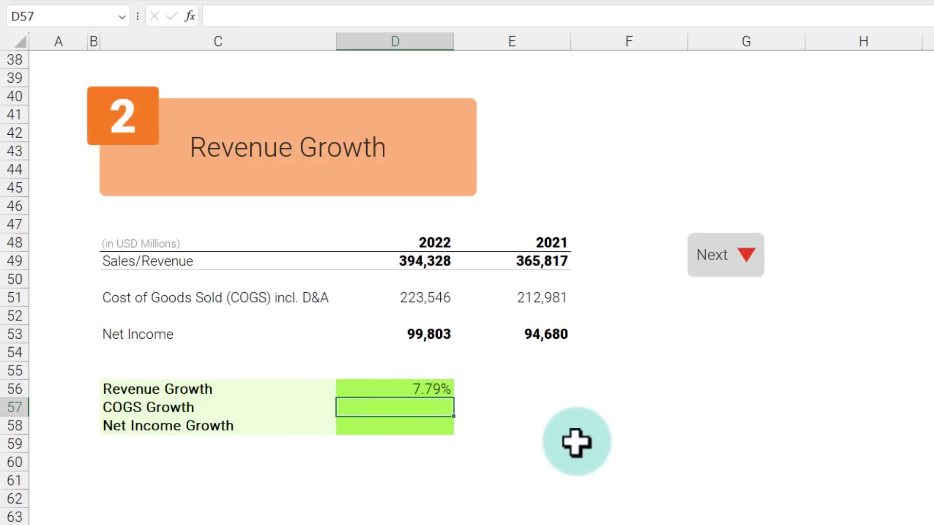
{"action": "type", "text": "="}
{"action": "left_click", "coordinate": [426, 299]}
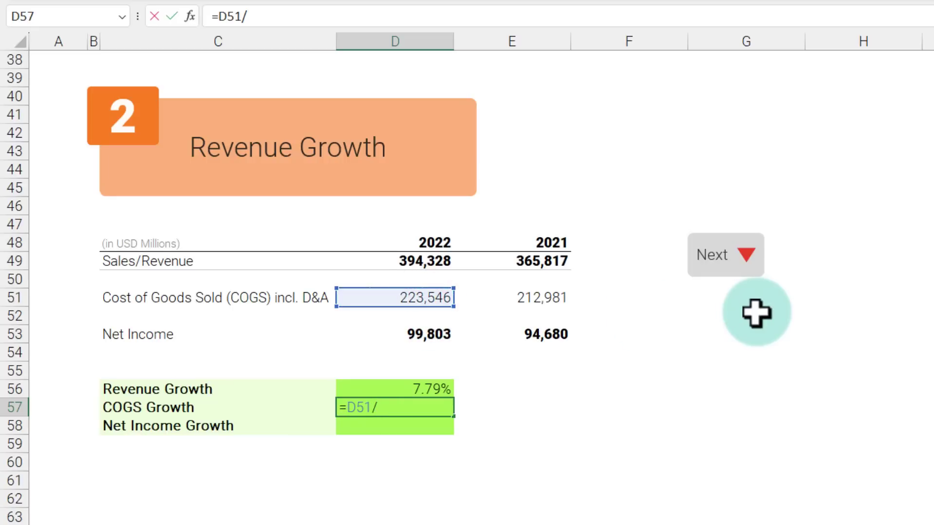
{"action": "type", "text": "/"}
{"action": "left_click", "coordinate": [542, 304]}
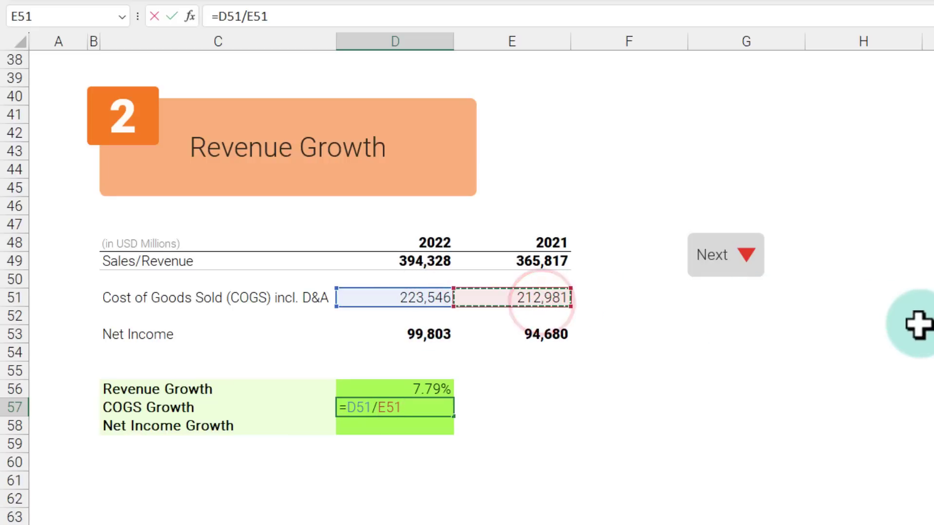
{"action": "key", "text": "Return"}
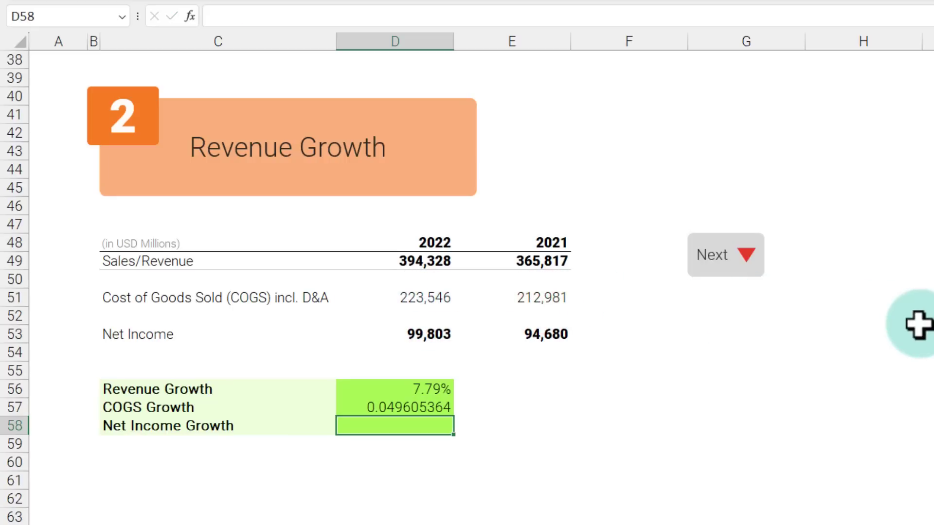
{"action": "left_click", "coordinate": [396, 406]}
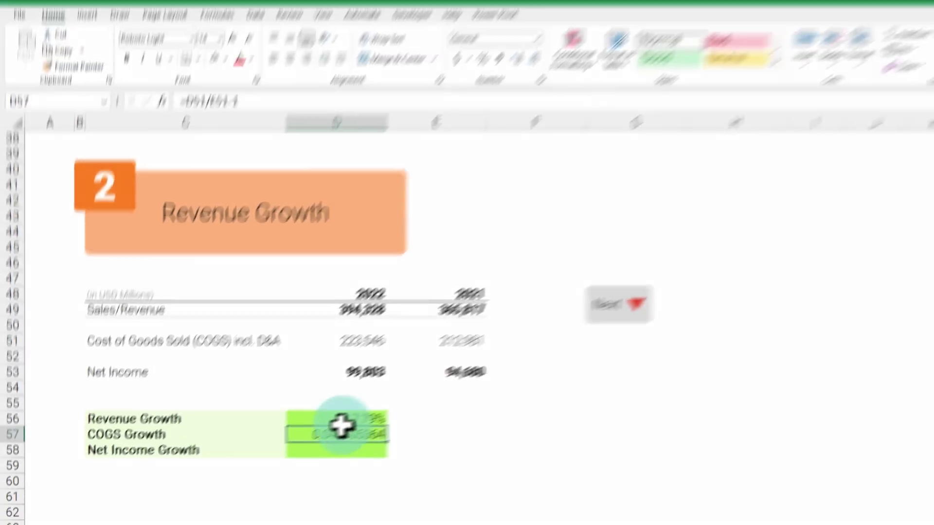
Copy Revenue Growth's percent format onto COGS Growth so it shows 4.96%
{"action": "left_click", "coordinate": [366, 417]}
{"action": "left_click", "coordinate": [350, 434]}
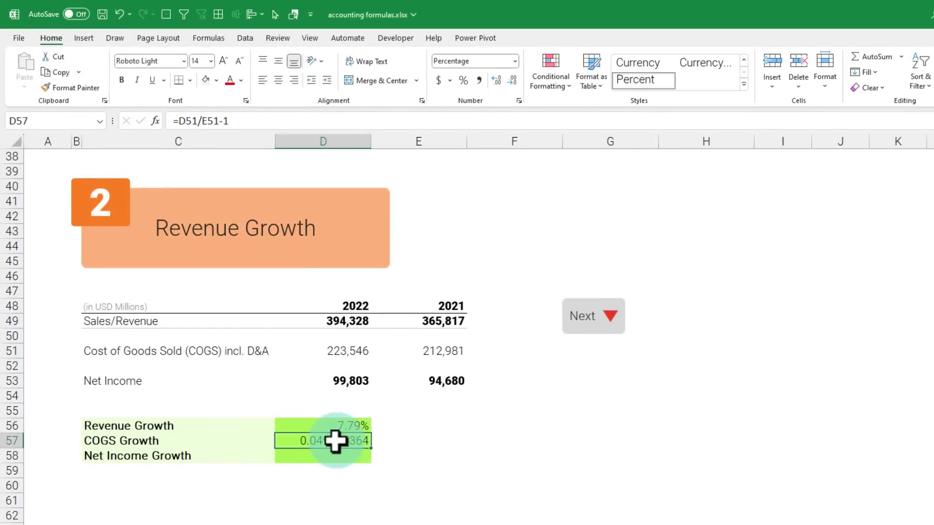
{"action": "left_click", "coordinate": [345, 426]}
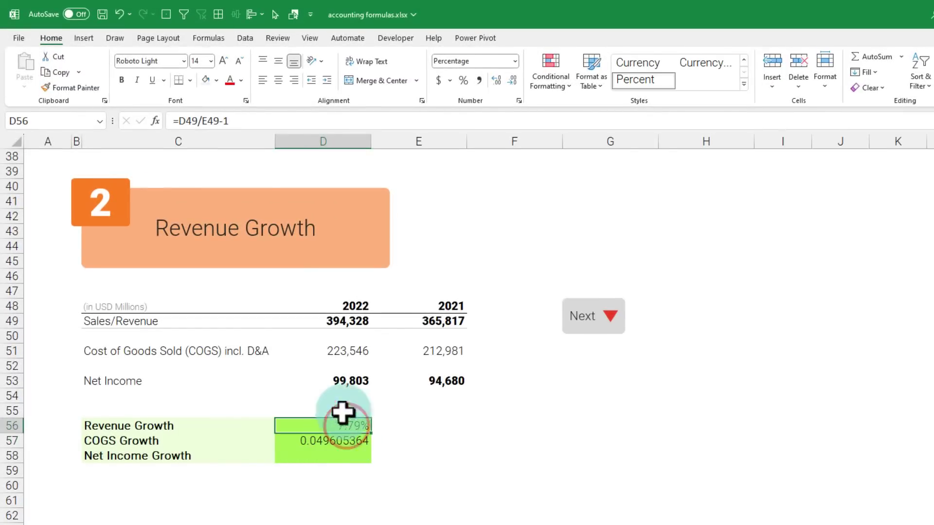
{"action": "left_click", "coordinate": [94, 89]}
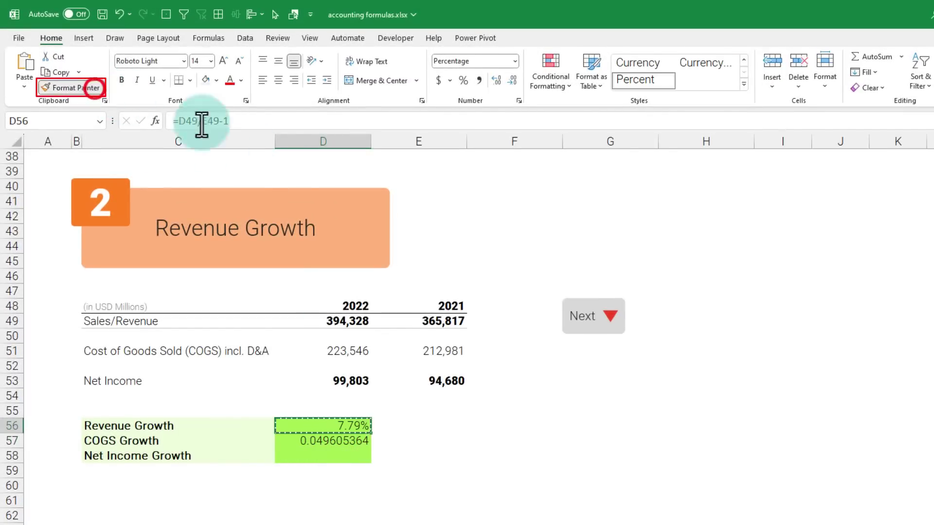
{"action": "left_click", "coordinate": [343, 441]}
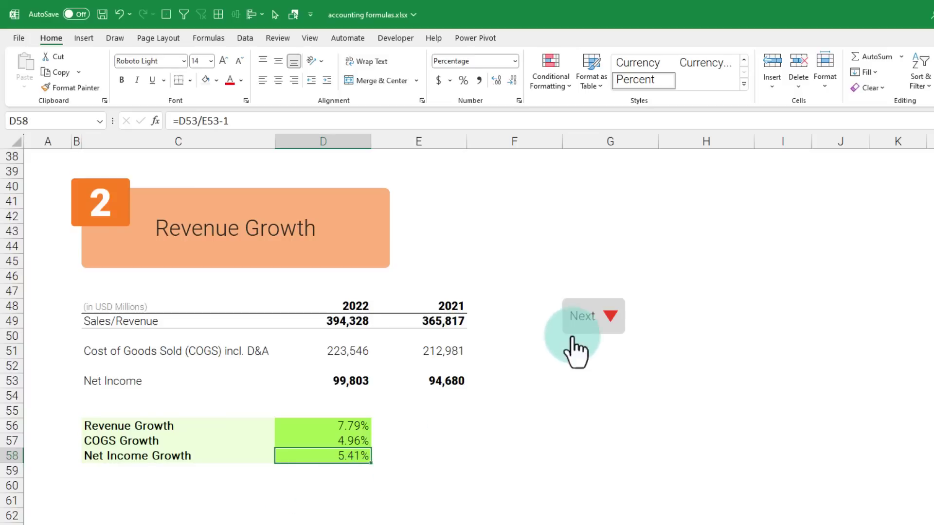
{"action": "left_click", "coordinate": [592, 322]}
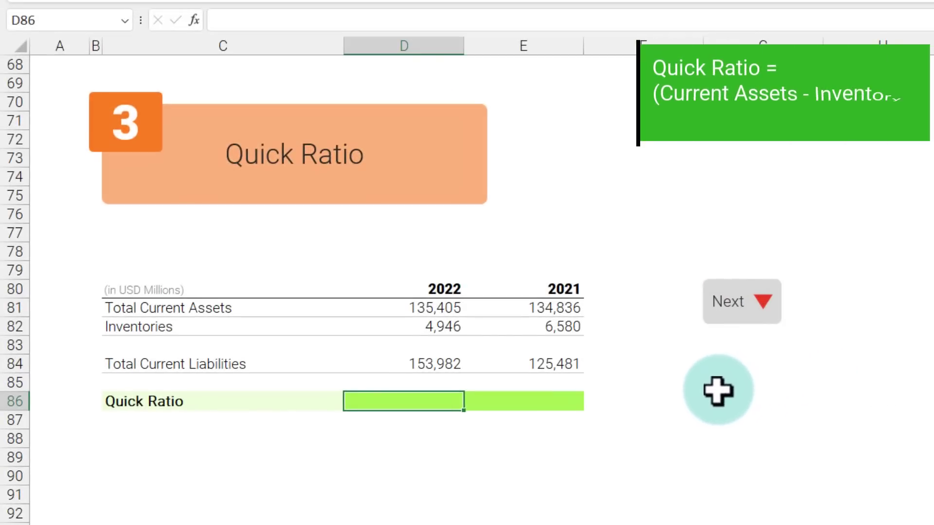
Review 2022 current assets 135,405, inventories 4,946 and current liabilities 153,982 for the Quick Ratio
{"action": "left_click", "coordinate": [435, 308]}
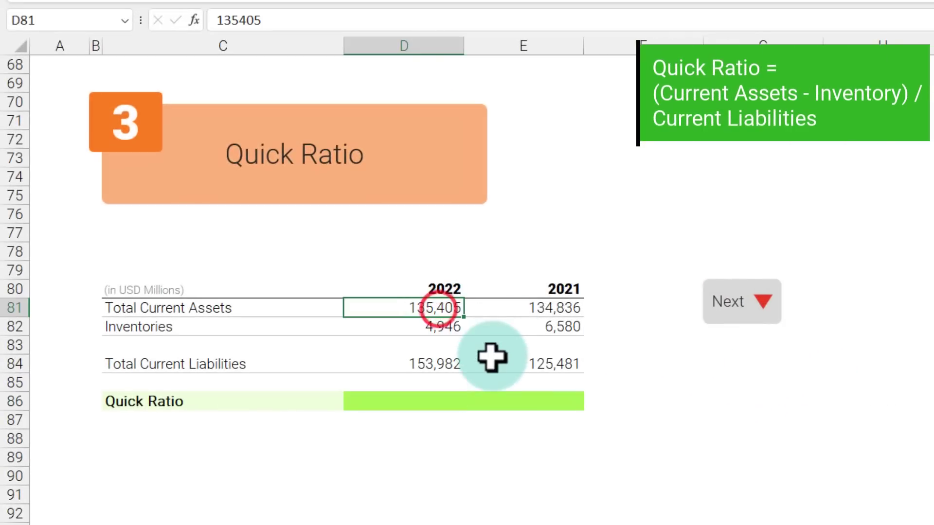
{"action": "left_click", "coordinate": [434, 328]}
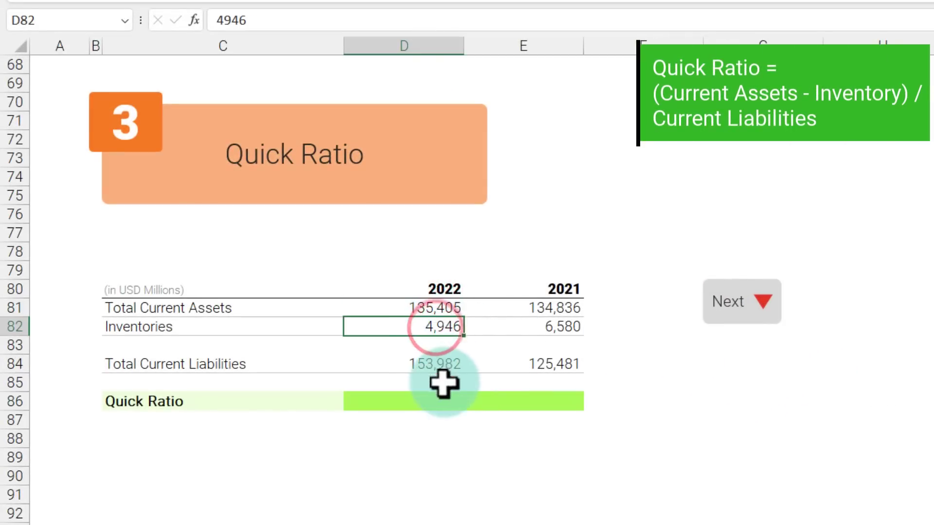
{"action": "left_click", "coordinate": [434, 363]}
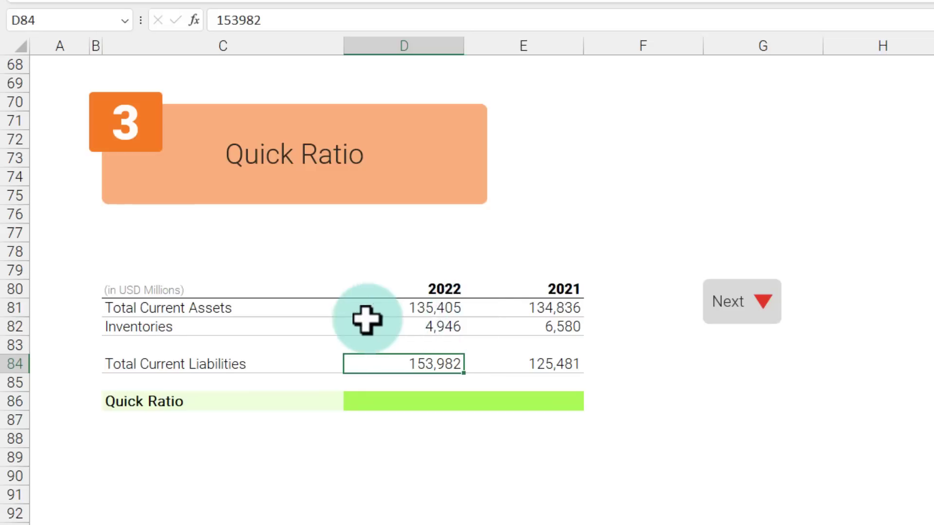
{"action": "left_click", "coordinate": [445, 402]}
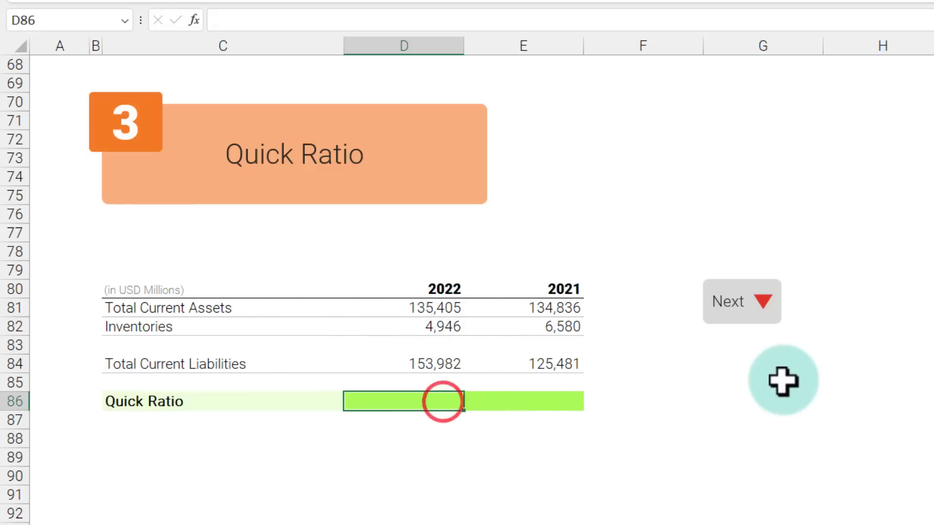
Enter =(D81-D82)/D84 in D86 for the 2022 Quick Ratio, giving 0.847
{"action": "type", "text": "="}
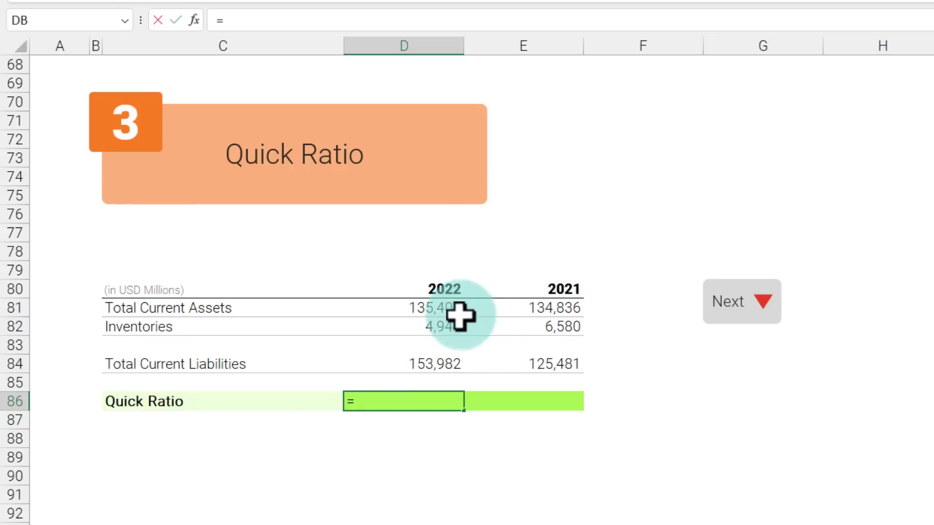
{"action": "type", "text": "("}
{"action": "key", "text": "Up"}
{"action": "key", "text": "Up"}
{"action": "key", "text": "Up"}
{"action": "key", "text": "Up"}
{"action": "key", "text": "Up"}
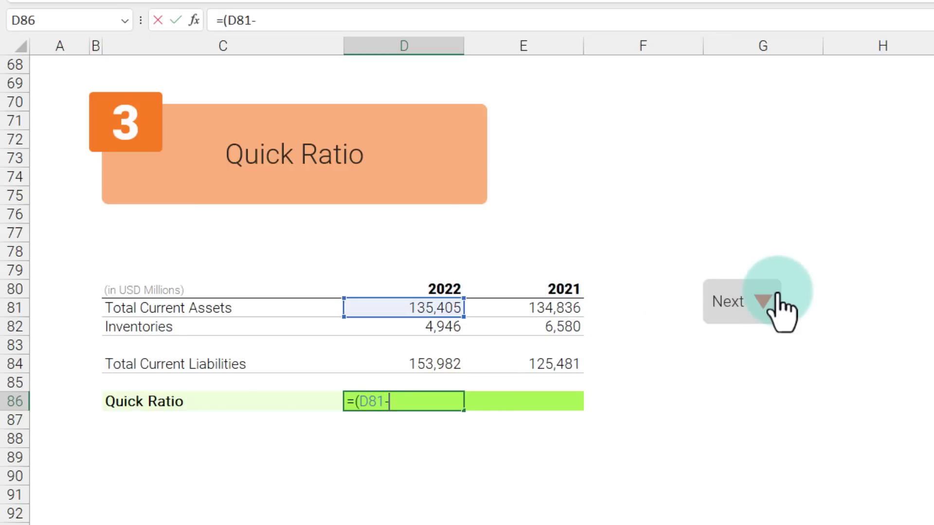
{"action": "type", "text": "-"}
{"action": "left_click", "coordinate": [428, 327]}
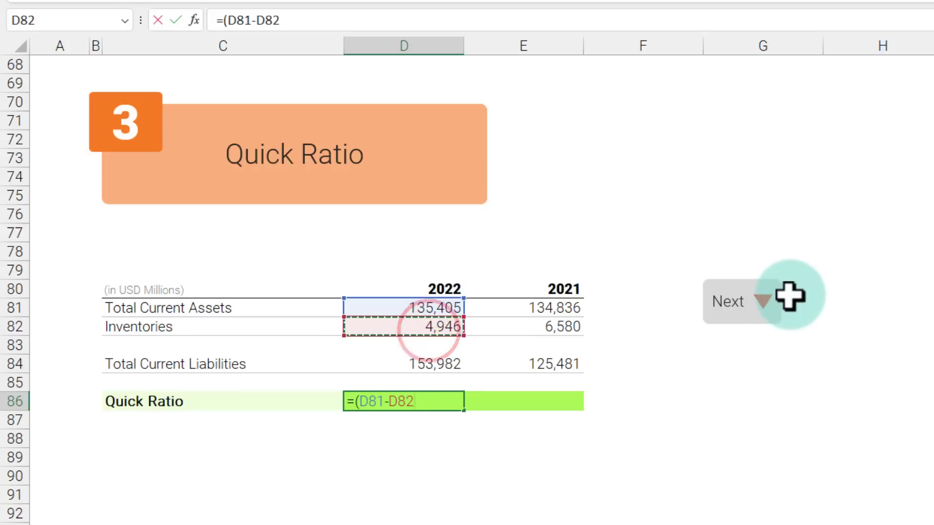
{"action": "type", "text": ")/"}
{"action": "left_click", "coordinate": [440, 360]}
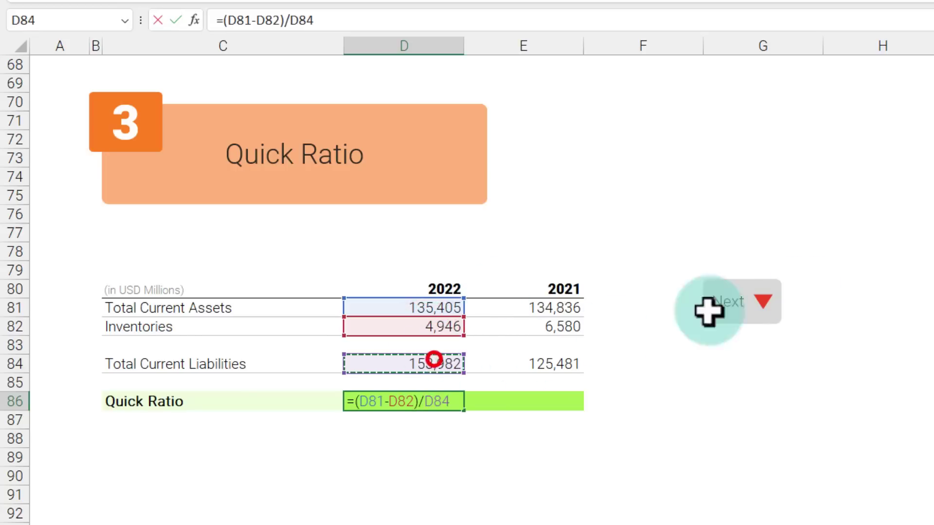
{"action": "key", "text": "Return"}
Copy the Quick Ratio formula to E86 for 2021, giving 1.022
{"action": "left_click", "coordinate": [419, 401]}
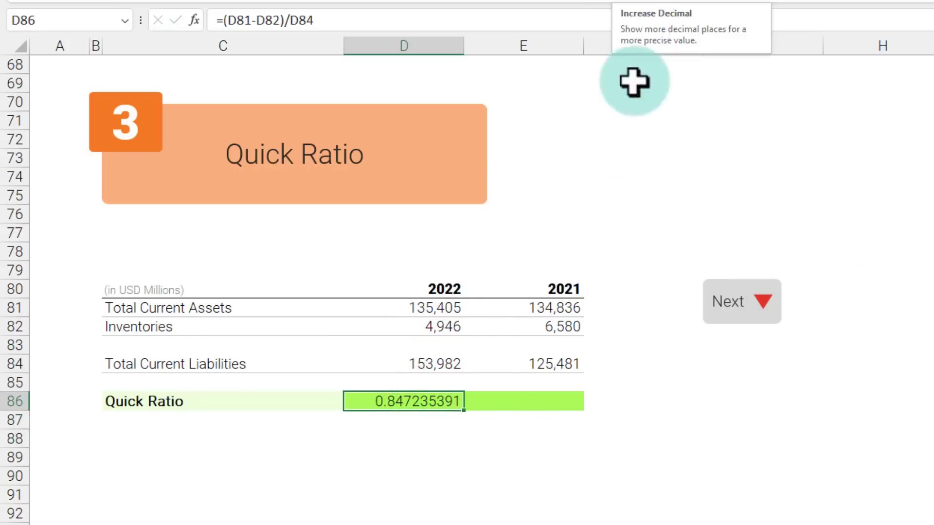
{"action": "left_click_drag", "start_coordinate": [464, 411], "coordinate": [560, 412]}
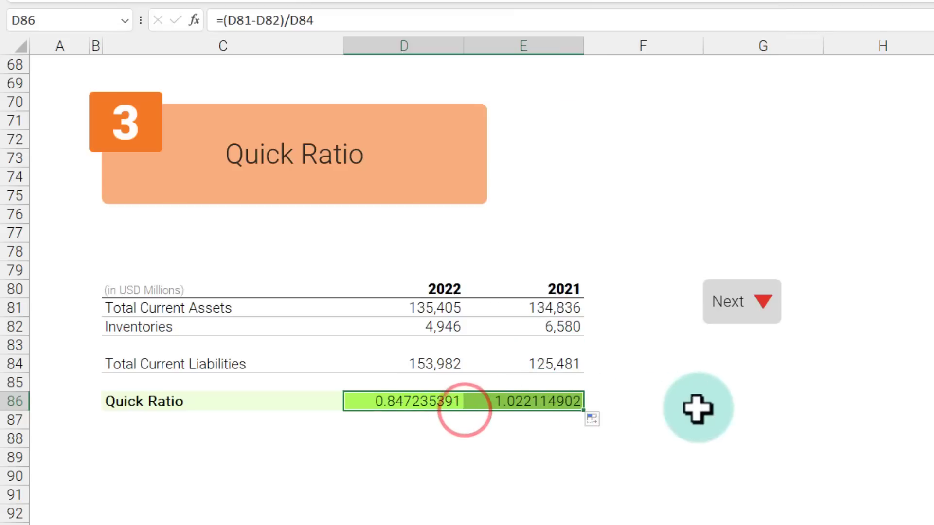
{"action": "left_click", "coordinate": [534, 401]}
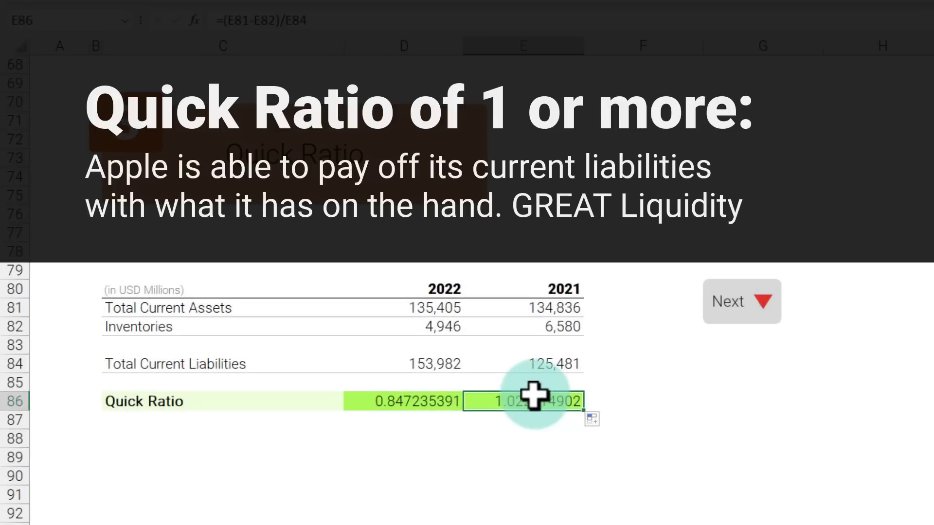
{"action": "left_click", "coordinate": [535, 397]}
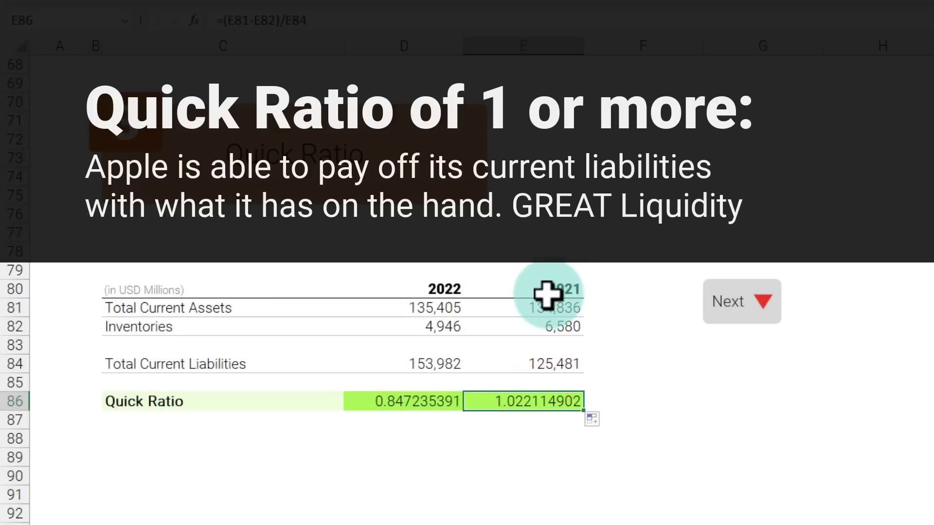
{"action": "left_click_drag", "start_coordinate": [550, 291], "coordinate": [531, 406]}
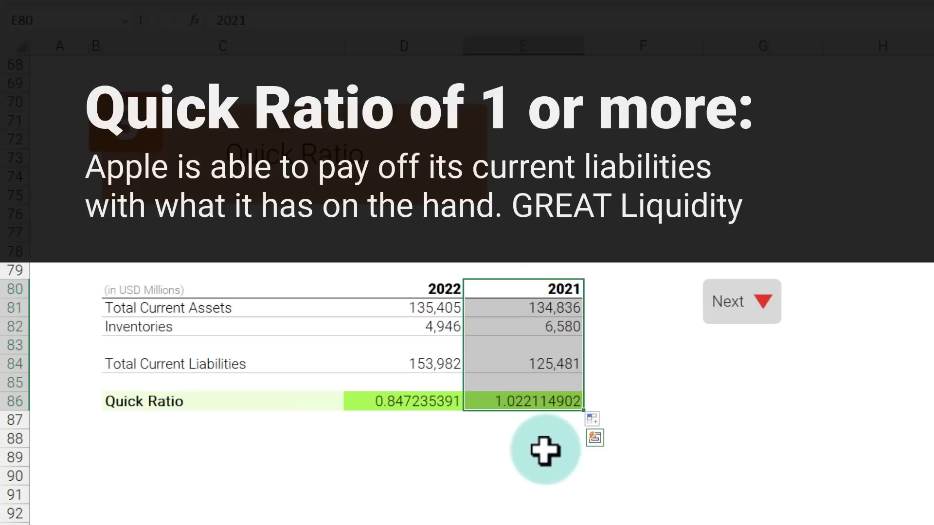
{"action": "left_click_drag", "start_coordinate": [420, 289], "coordinate": [405, 406]}
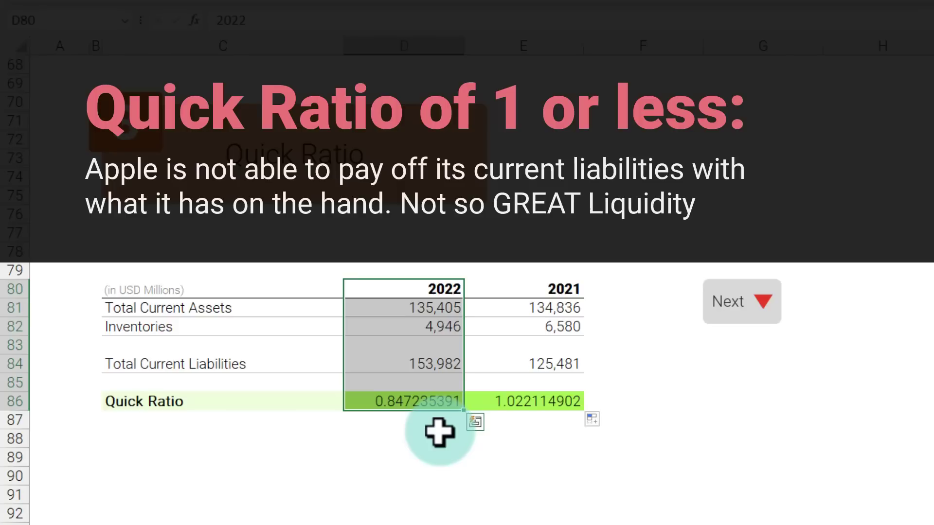
{"action": "left_click", "coordinate": [435, 330]}
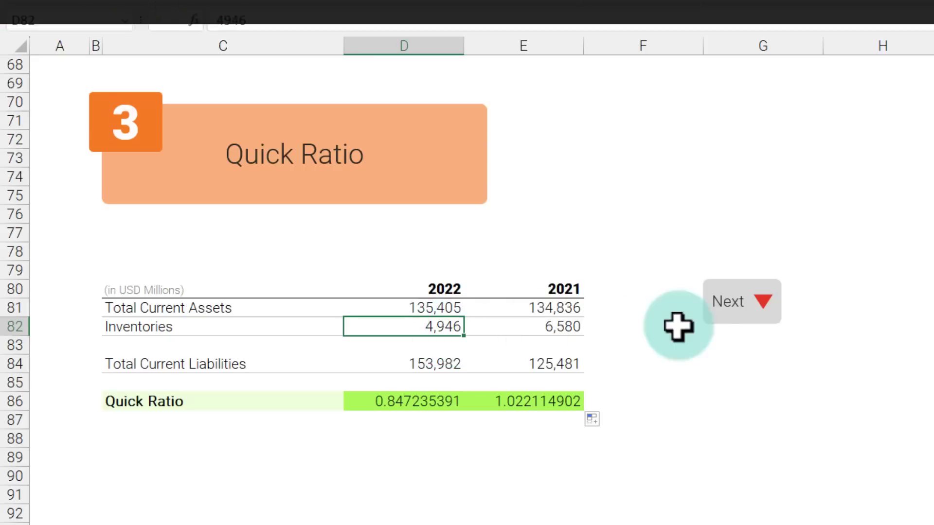
Review the 2022 Inventory Turnover formula in D119 (38.79) and its COGS and inventories references
{"action": "left_click", "coordinate": [526, 402]}
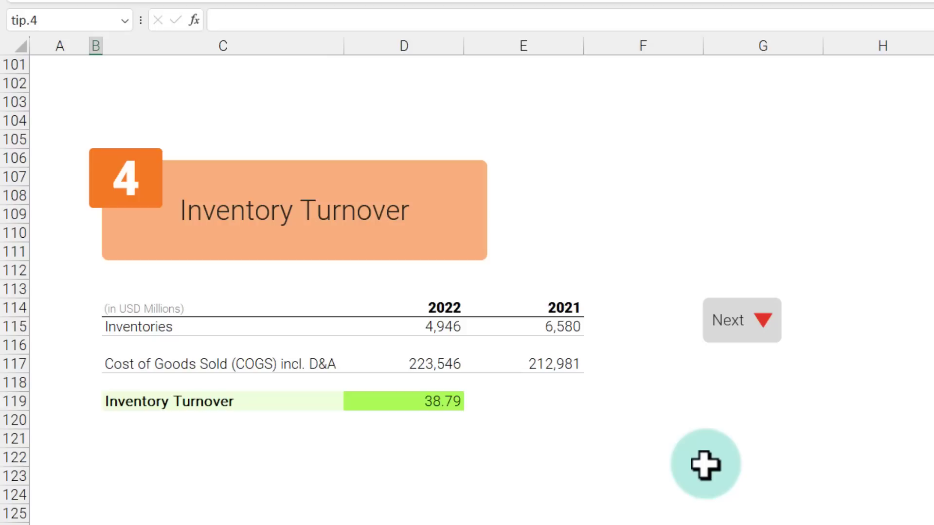
{"action": "left_click", "coordinate": [417, 402]}
{"action": "key", "text": "F2"}
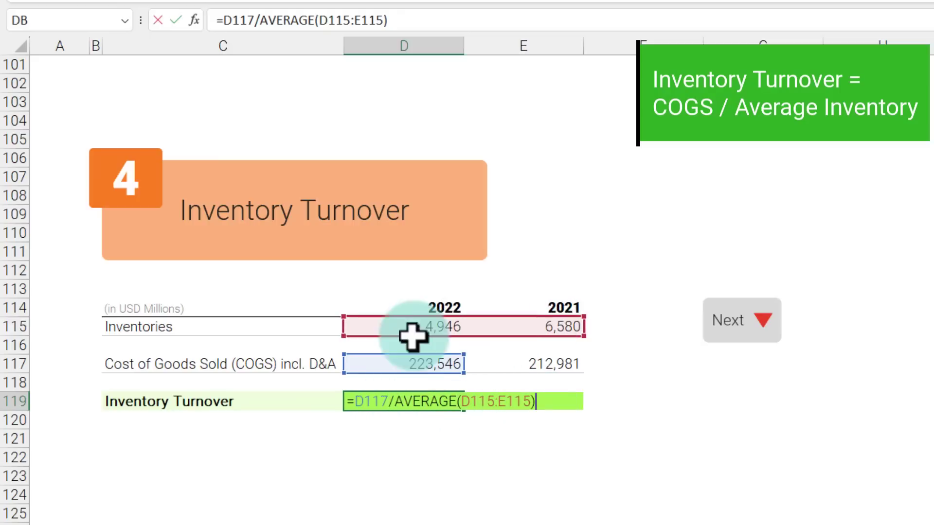
{"action": "key", "text": "ctrl+Return"}
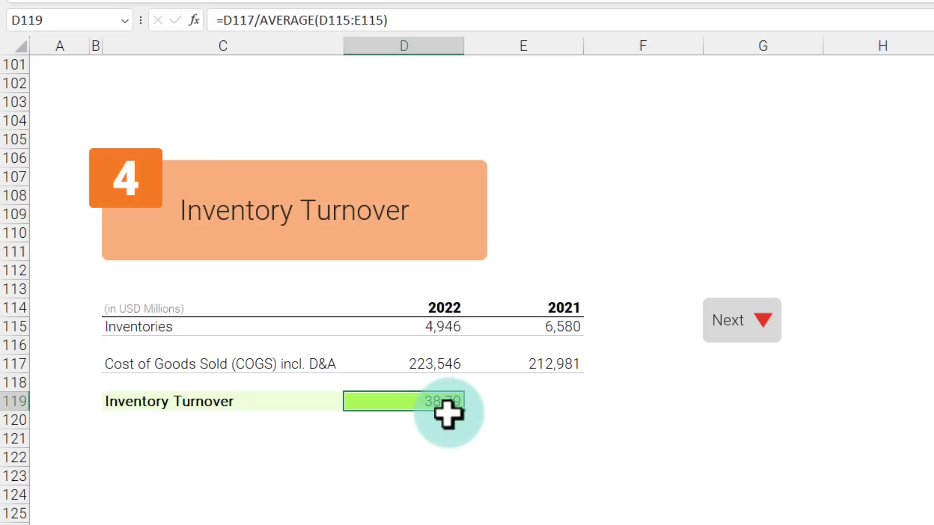
{"action": "key", "text": "F2"}
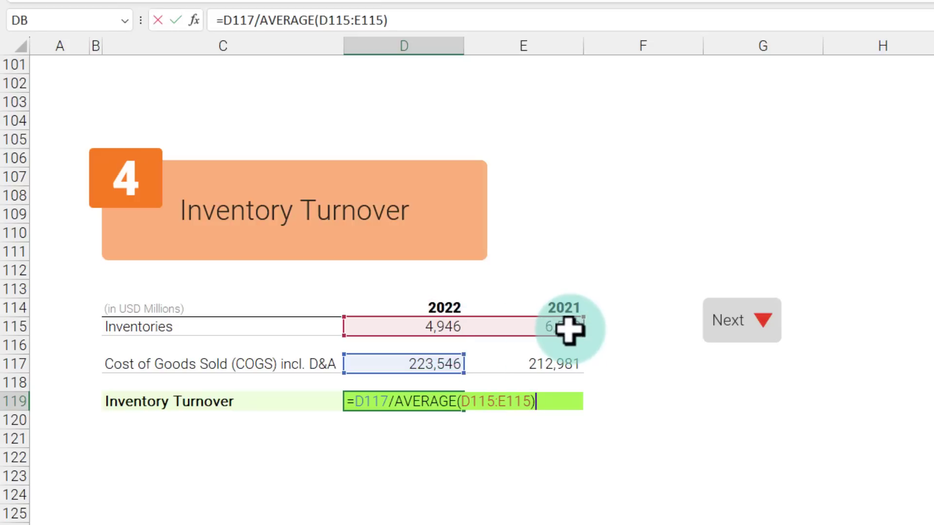
{"action": "key", "text": "ctrl+Return"}
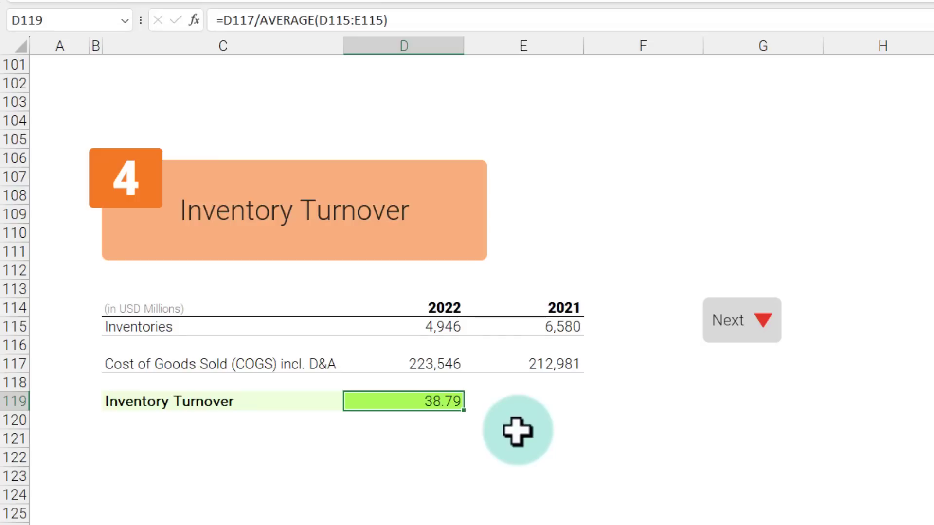
{"action": "left_click", "coordinate": [429, 365]}
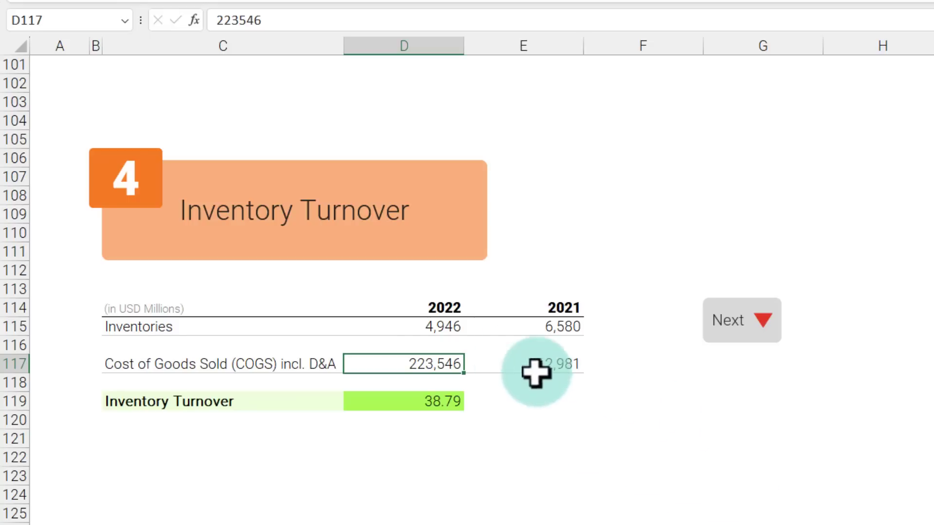
{"action": "left_click", "coordinate": [413, 327]}
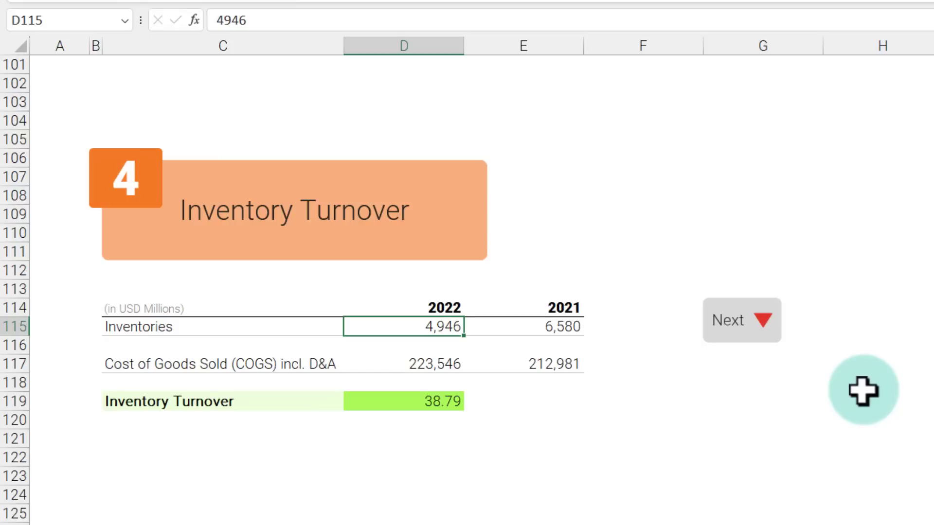
{"action": "left_click", "coordinate": [724, 325]}
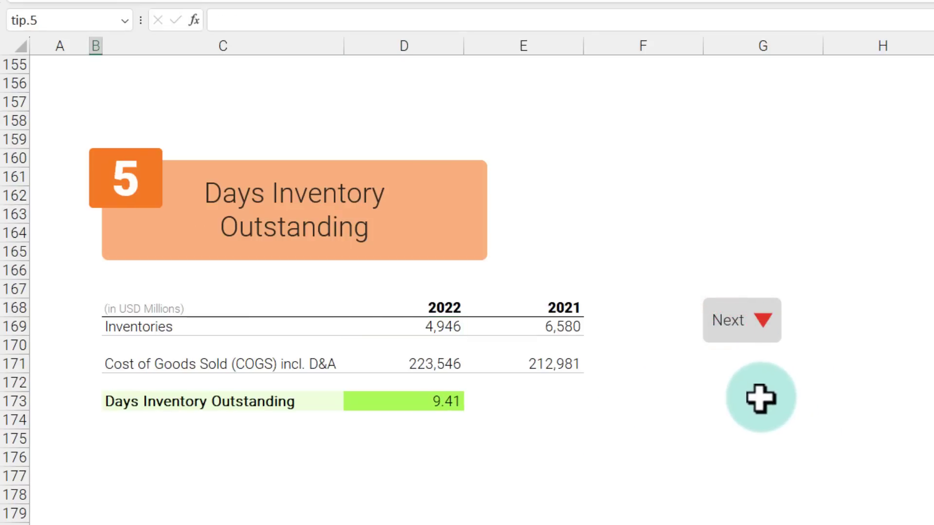
Inspect D173's formula =AVERAGE(D169:E169)/D171*365, which gives 9.41 days
{"action": "left_click", "coordinate": [449, 404]}
{"action": "key", "text": "F2"}
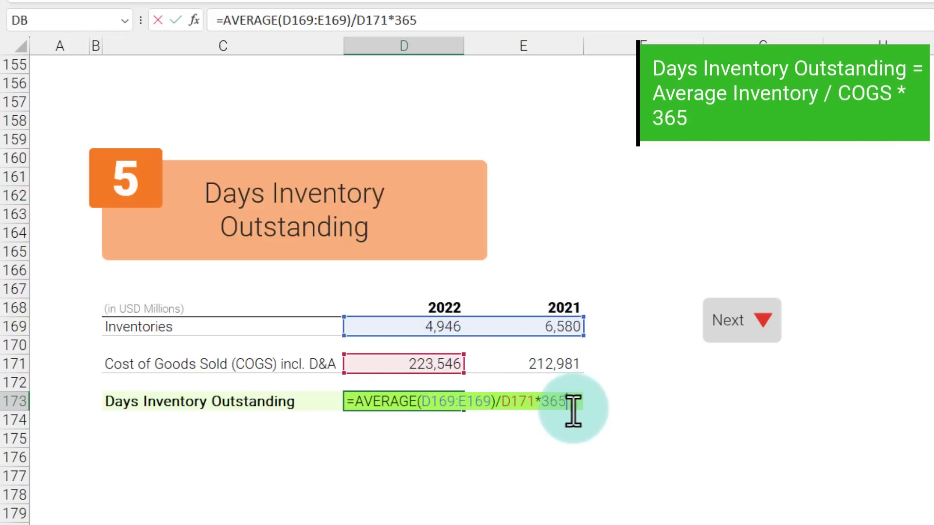
{"action": "key", "text": "ctrl+Return"}
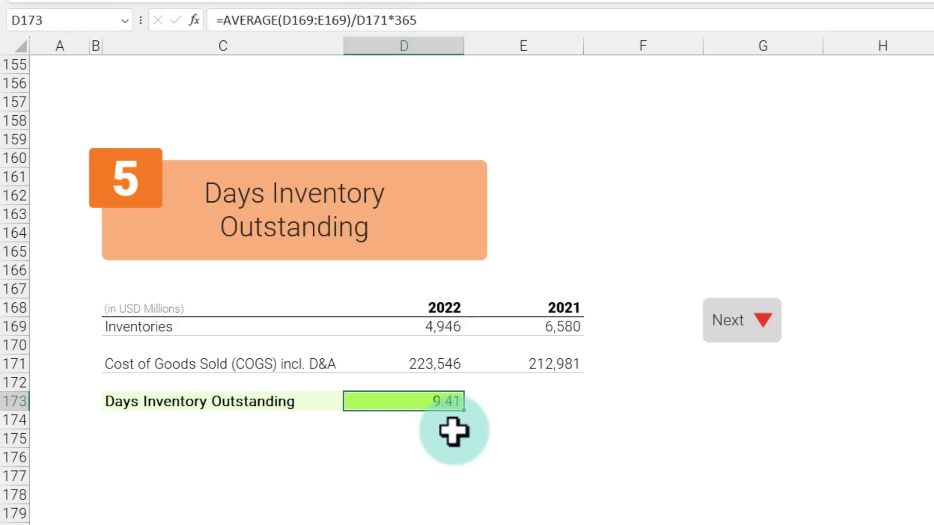
{"action": "left_click", "coordinate": [730, 330]}
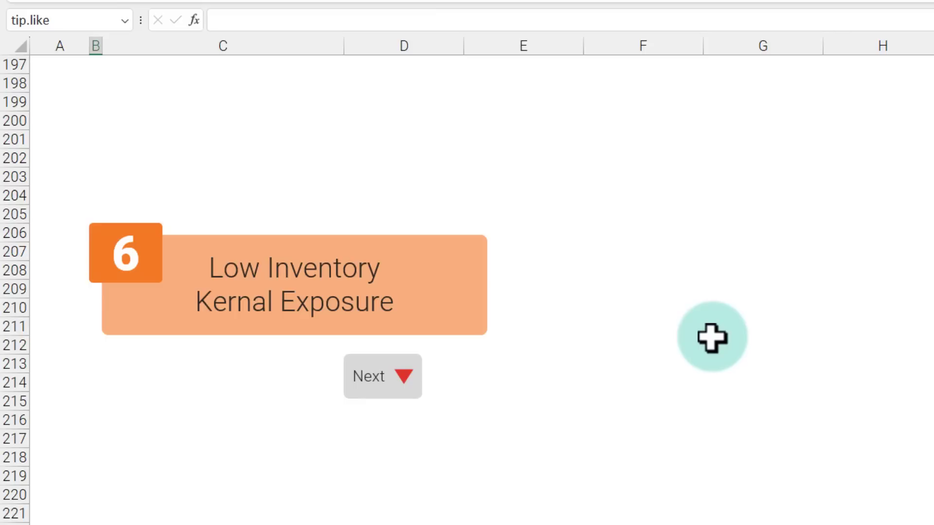
Advance past the LIKE box to the tip 6 ARPU section
{"action": "left_click", "coordinate": [365, 378]}
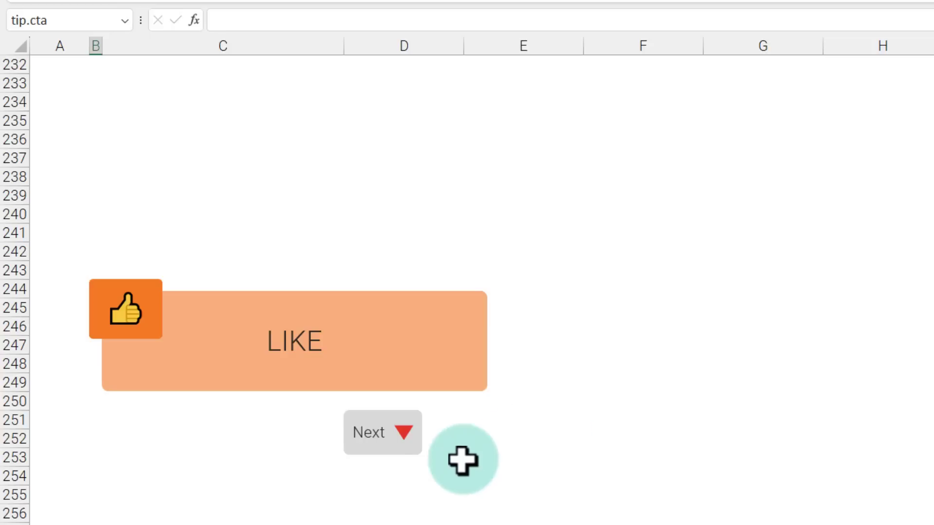
{"action": "left_click", "coordinate": [371, 440]}
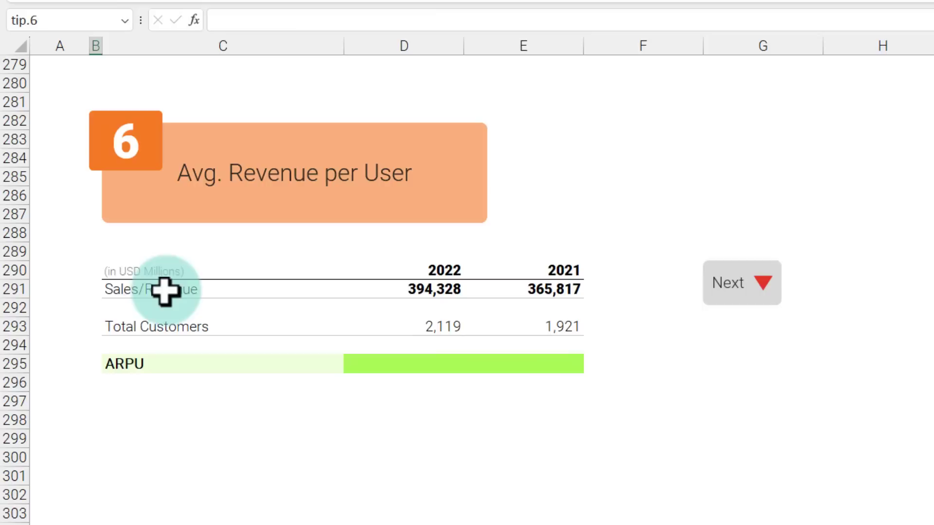
Calculate 2022 ARPU as Sales/Revenue divided by Total Customers
{"action": "left_click_drag", "start_coordinate": [141, 290], "coordinate": [521, 289]}
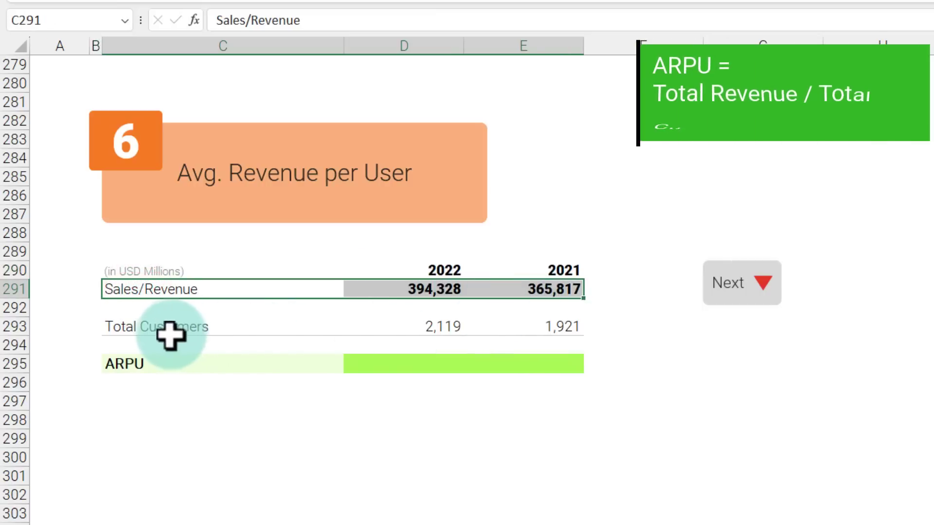
{"action": "left_click_drag", "start_coordinate": [167, 327], "coordinate": [444, 336]}
{"action": "left_click", "coordinate": [437, 362]}
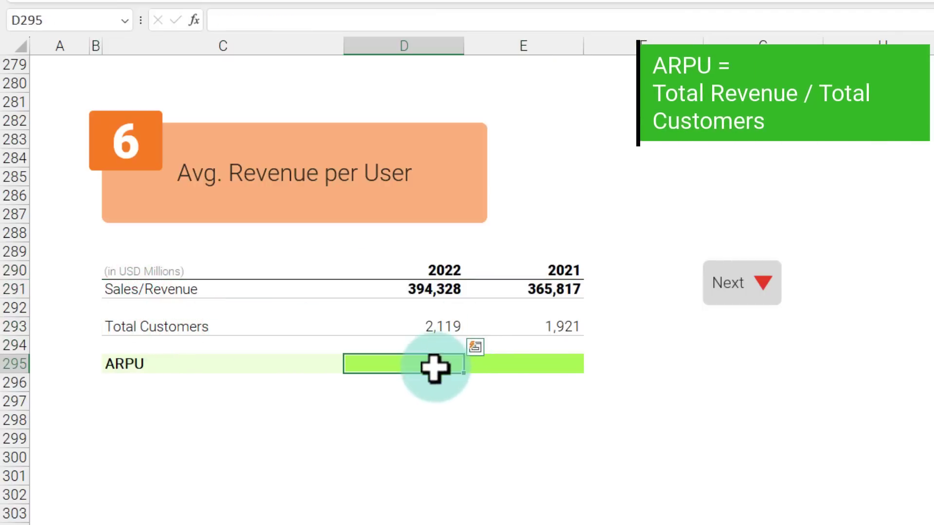
{"action": "type", "text": "="}
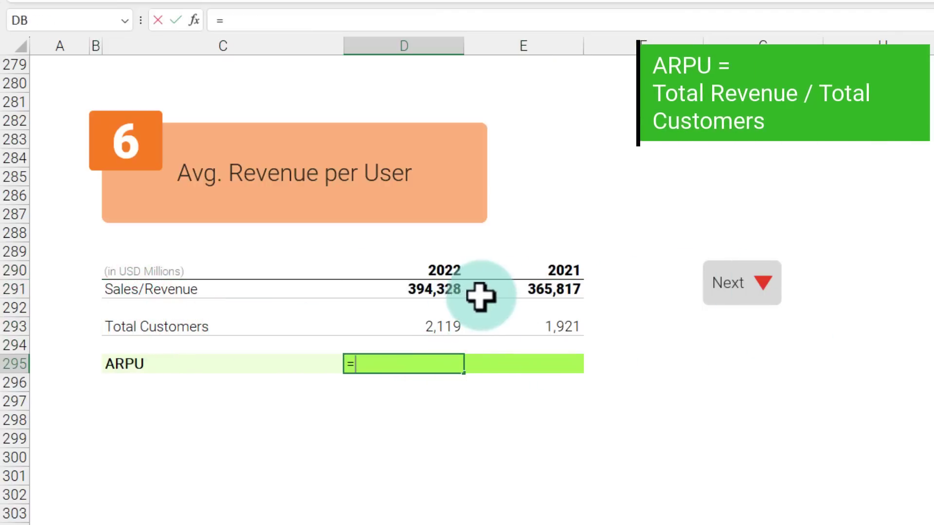
{"action": "left_click", "coordinate": [436, 291]}
{"action": "type", "text": "/"}
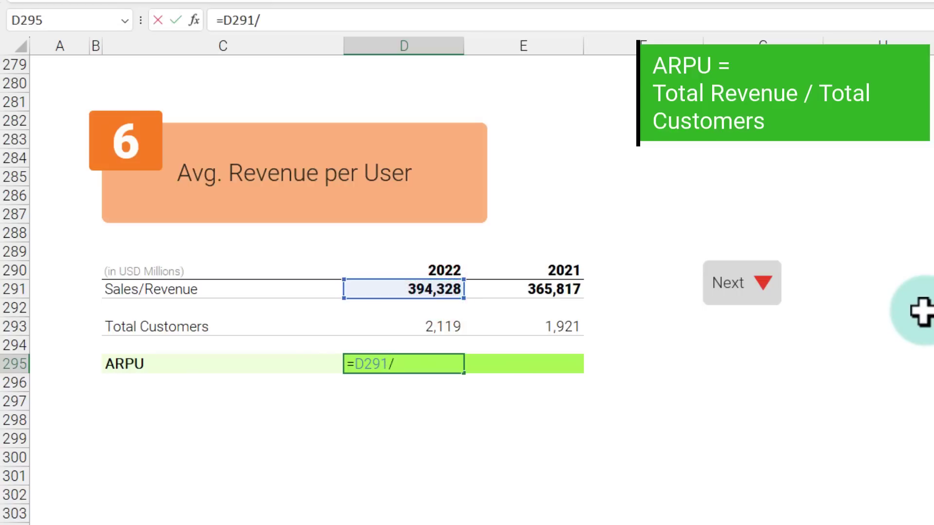
{"action": "left_click", "coordinate": [440, 330]}
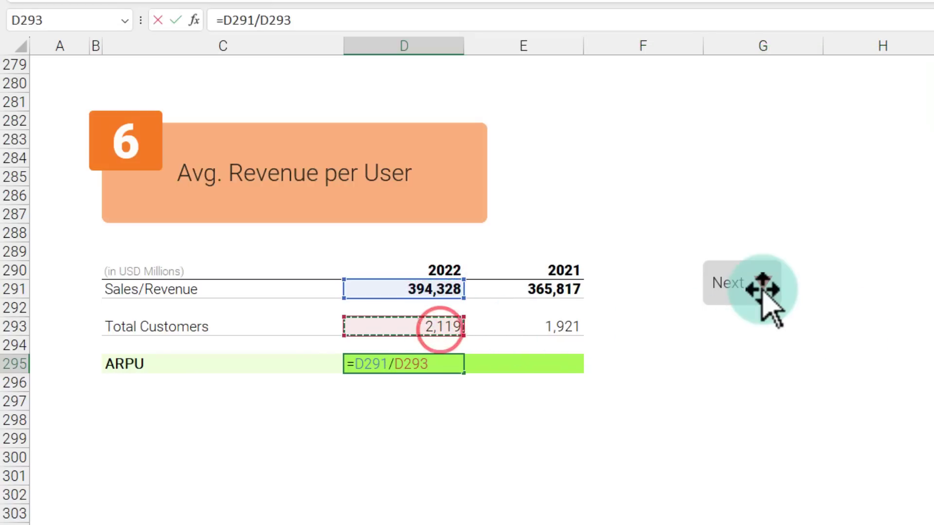
{"action": "key", "text": "Return"}
Copy the ARPU formula across to the 2021 column and check it
{"action": "left_click", "coordinate": [428, 358]}
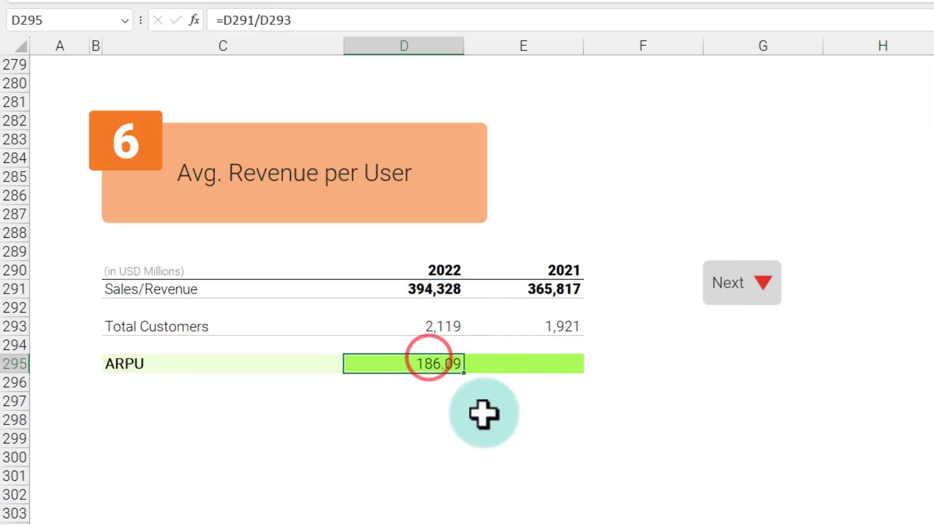
{"action": "left_click_drag", "start_coordinate": [462, 373], "coordinate": [604, 395]}
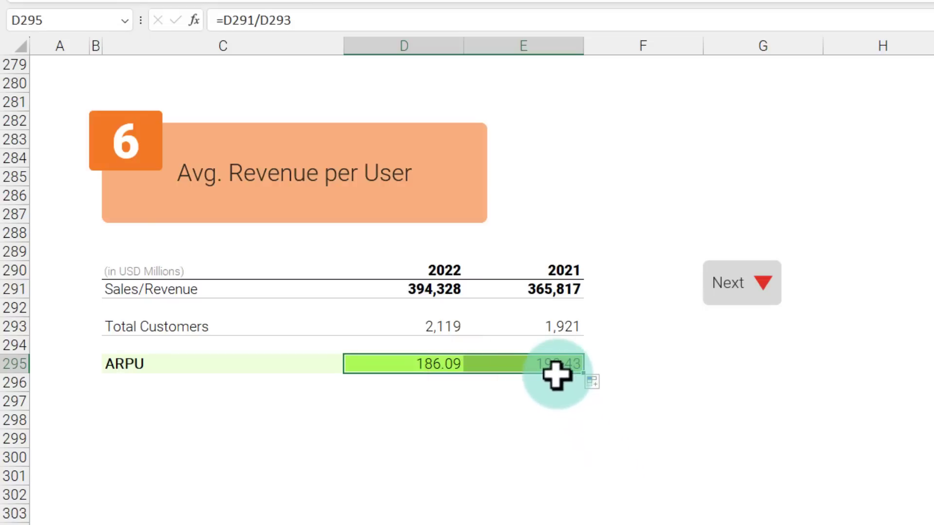
{"action": "left_click", "coordinate": [538, 363]}
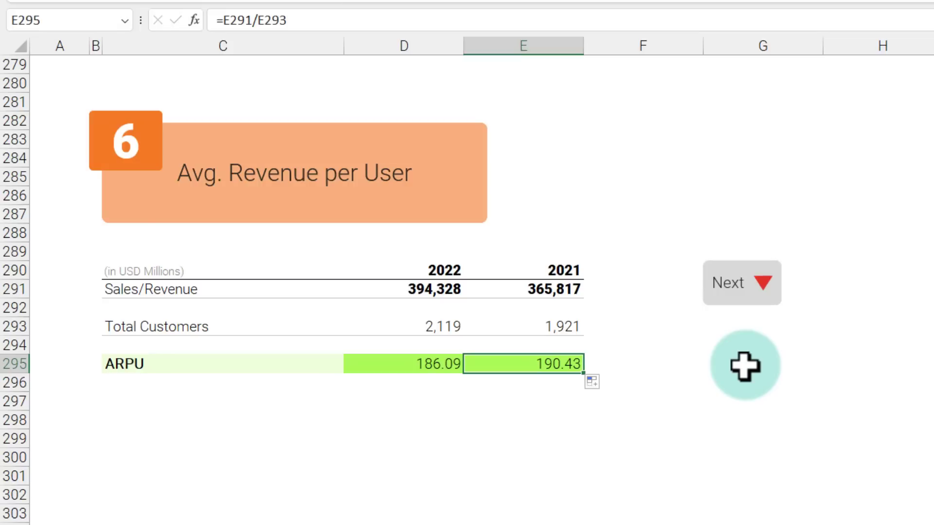
{"action": "left_click", "coordinate": [728, 290]}
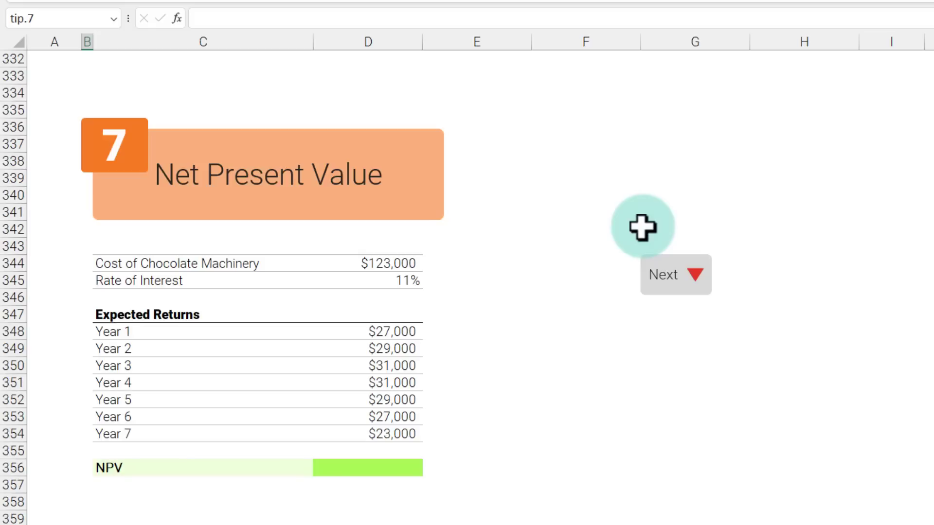
{"action": "left_click", "coordinate": [137, 263]}
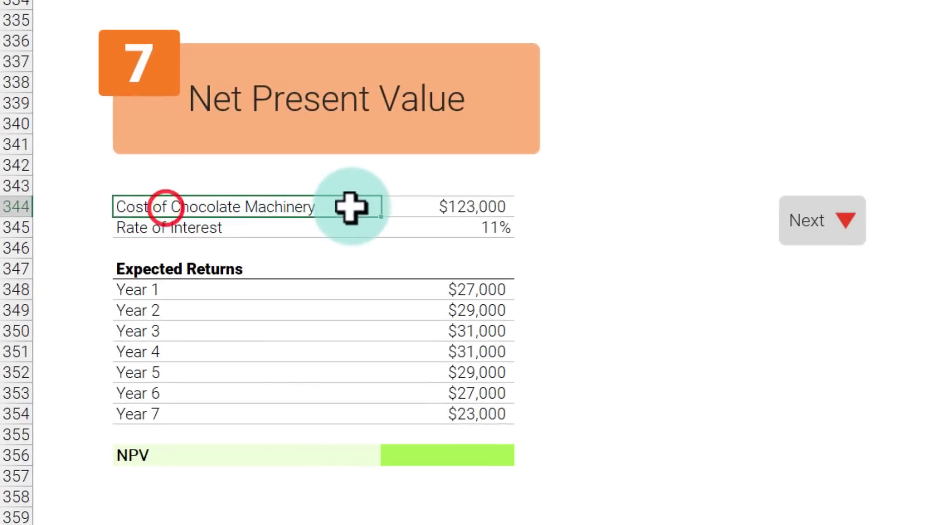
{"action": "left_click_drag", "start_coordinate": [351, 206], "coordinate": [486, 209]}
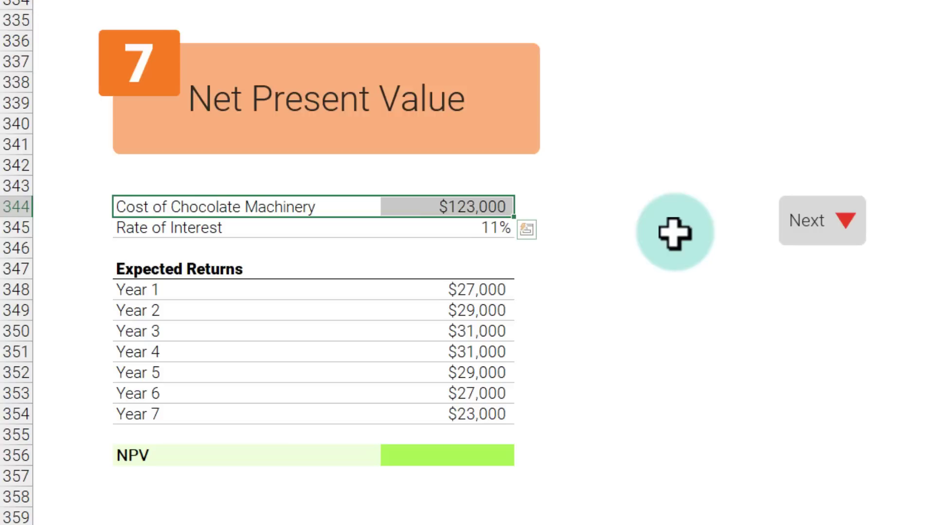
{"action": "left_click", "coordinate": [234, 228]}
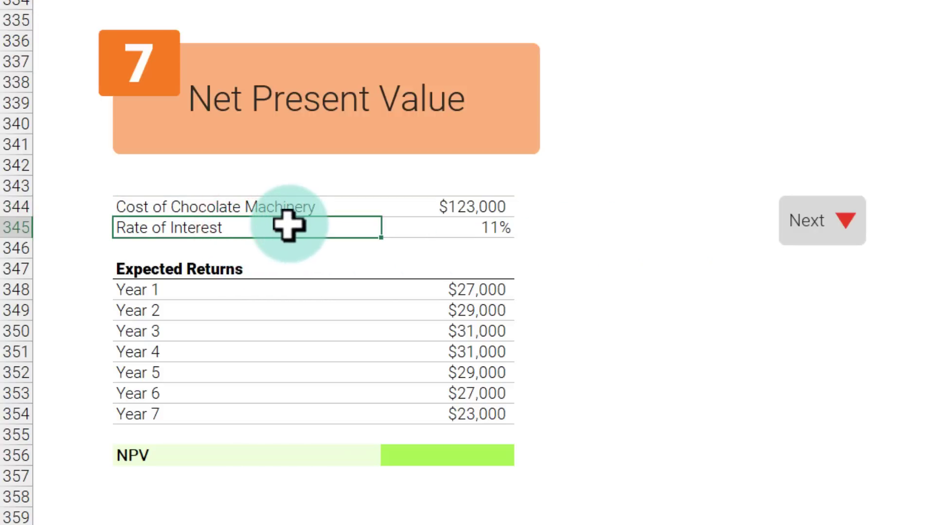
{"action": "left_click_drag", "start_coordinate": [288, 225], "coordinate": [463, 227]}
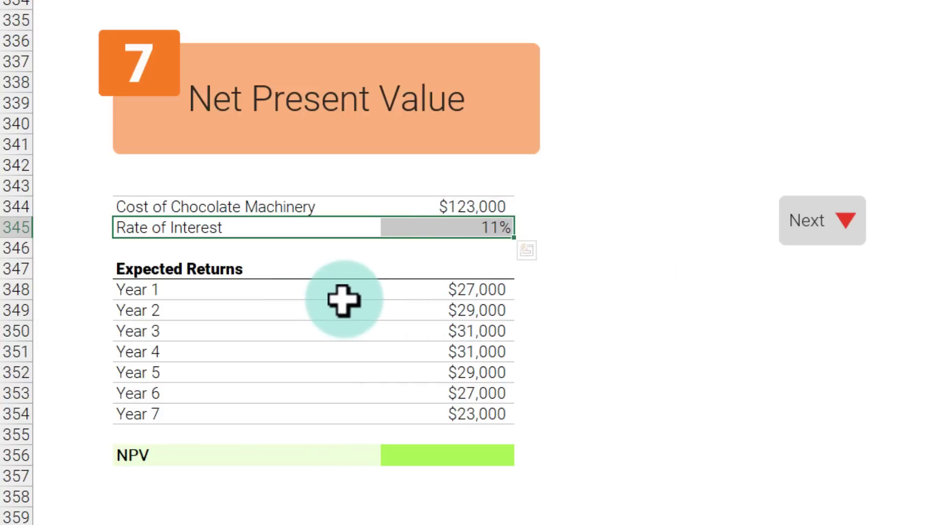
{"action": "left_click", "coordinate": [456, 206]}
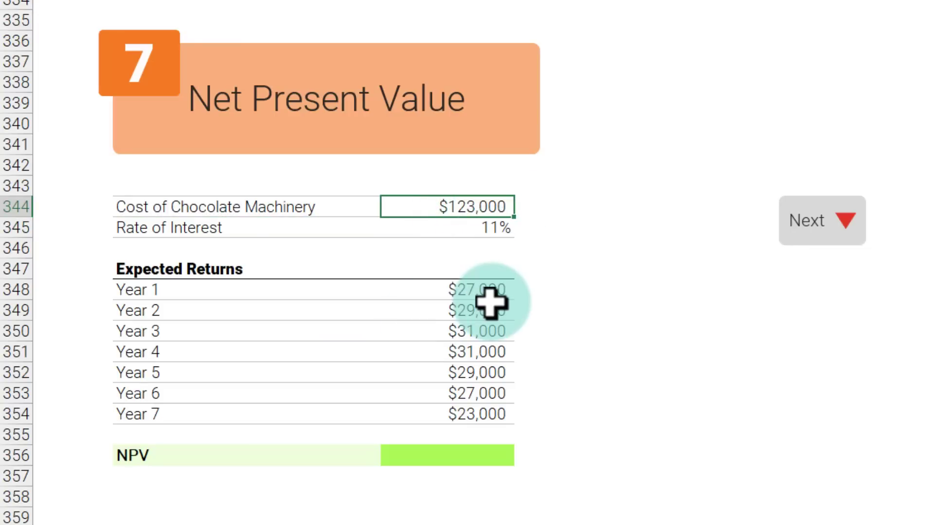
{"action": "left_click_drag", "start_coordinate": [492, 290], "coordinate": [497, 411]}
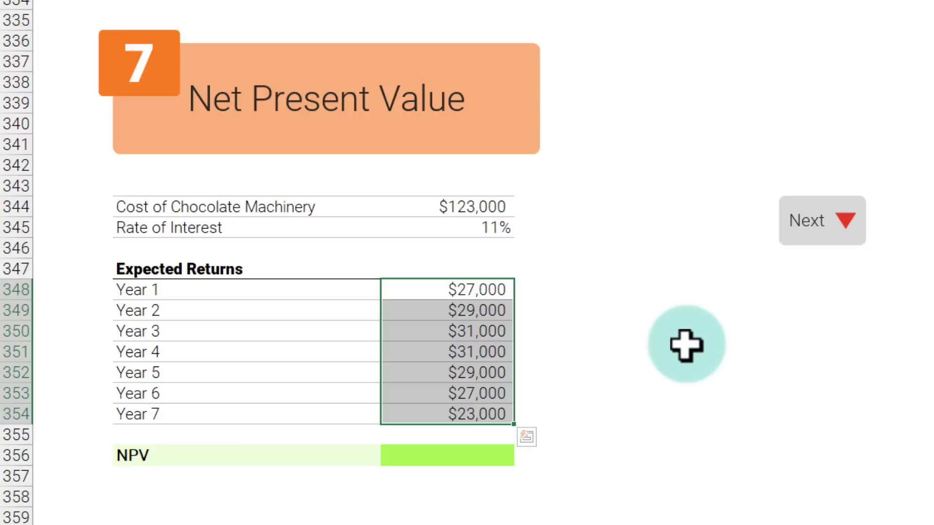
{"action": "left_click", "coordinate": [482, 290]}
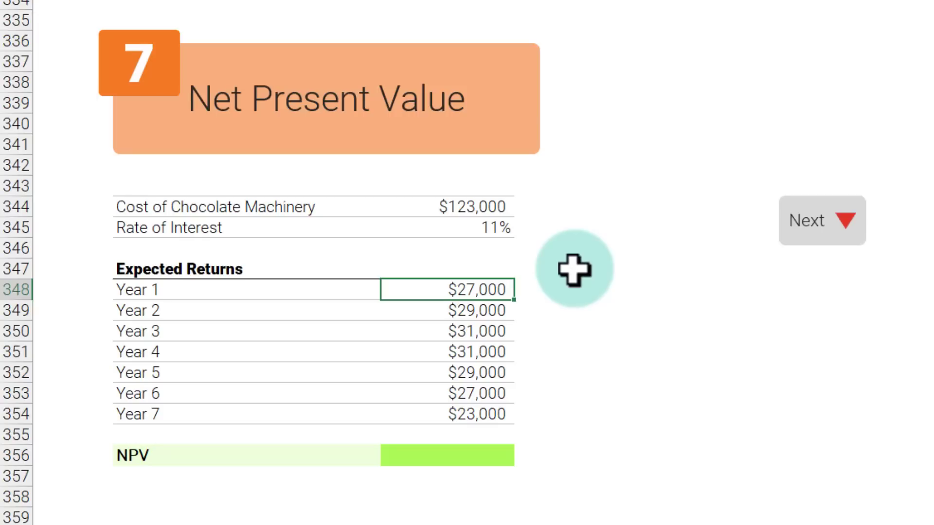
{"action": "left_click", "coordinate": [468, 454]}
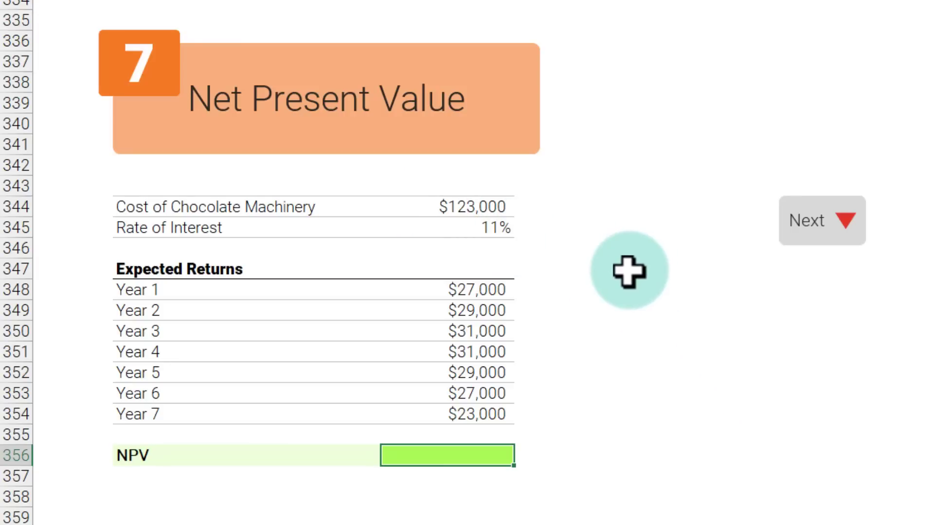
{"action": "left_click", "coordinate": [470, 288]}
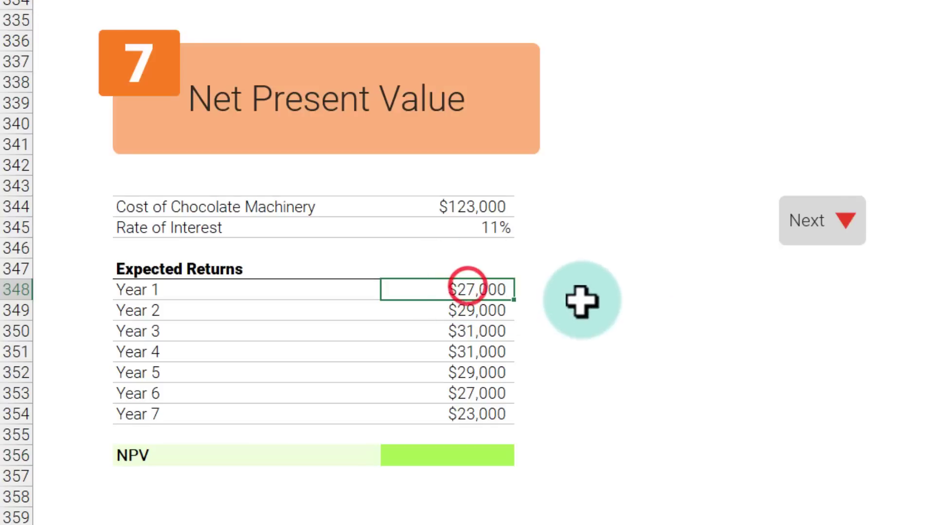
{"action": "left_click", "coordinate": [482, 314]}
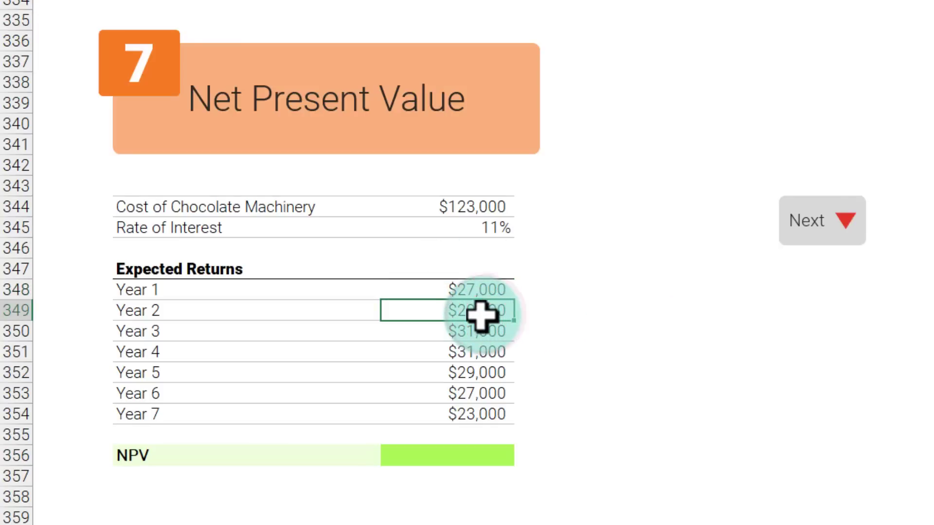
{"action": "left_click_drag", "start_coordinate": [486, 289], "coordinate": [489, 419]}
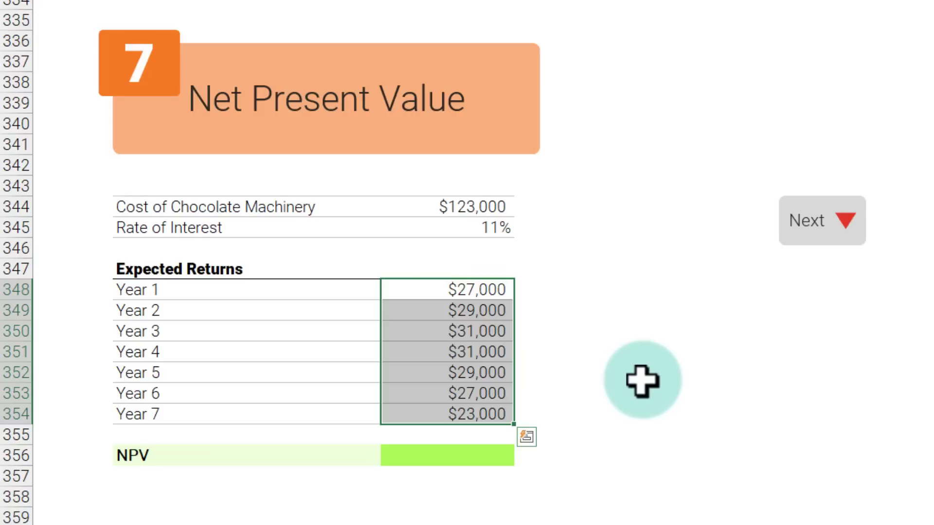
{"action": "left_click", "coordinate": [497, 228]}
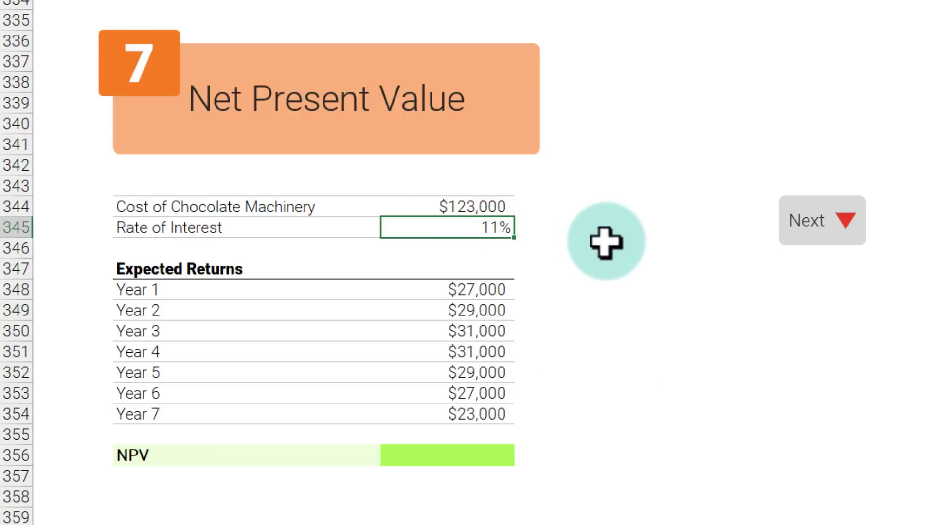
{"action": "left_click", "coordinate": [451, 456]}
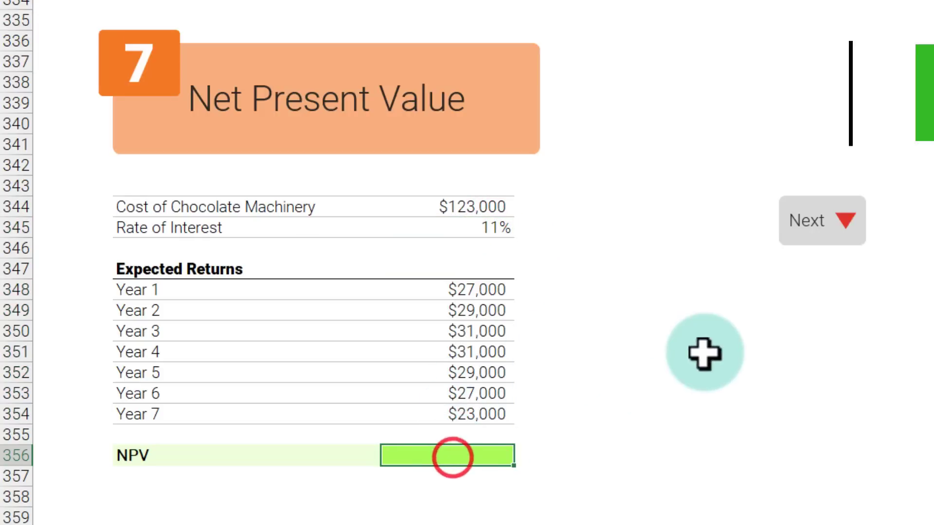
Enter =NPV(D345,-D344,D348:D354) in D356, returning $9,615
{"action": "type", "text": "=np"}
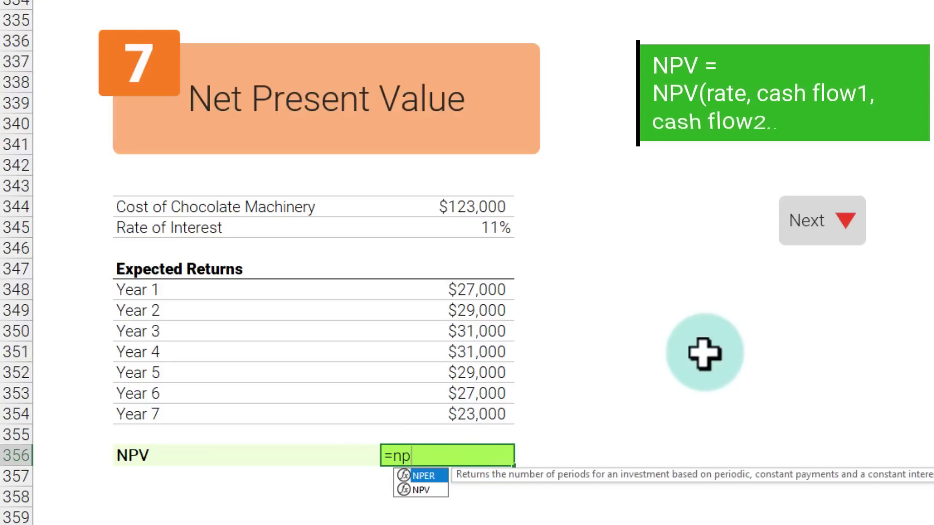
{"action": "type", "text": "v("}
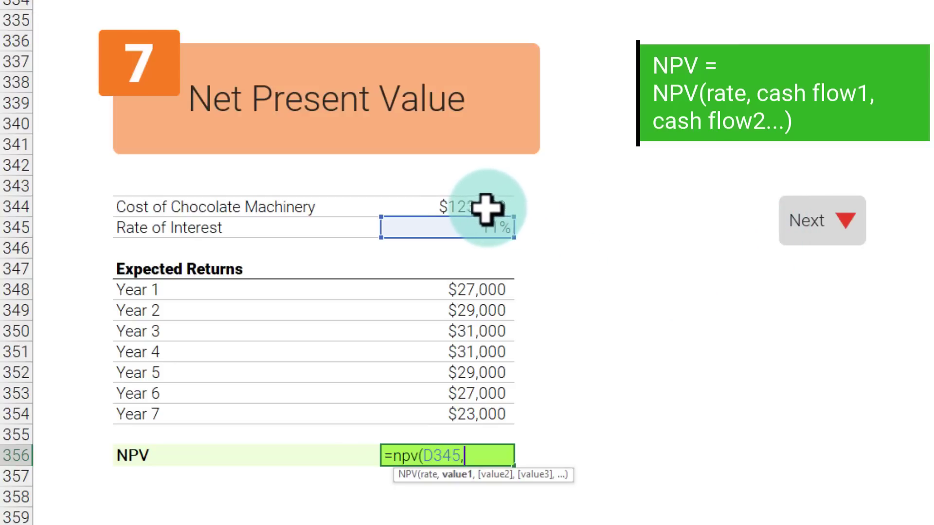
{"action": "type", "text": "-"}
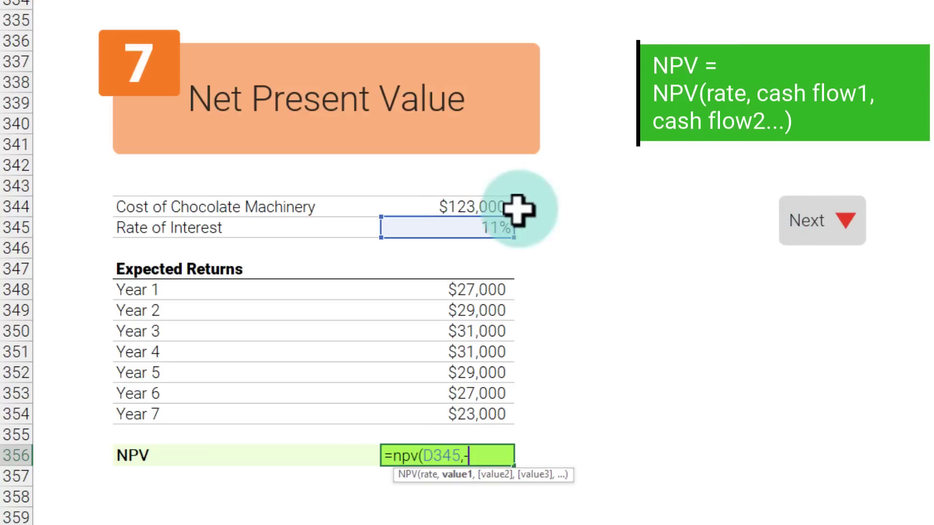
{"action": "left_click", "coordinate": [431, 206]}
{"action": "type", "text": ","}
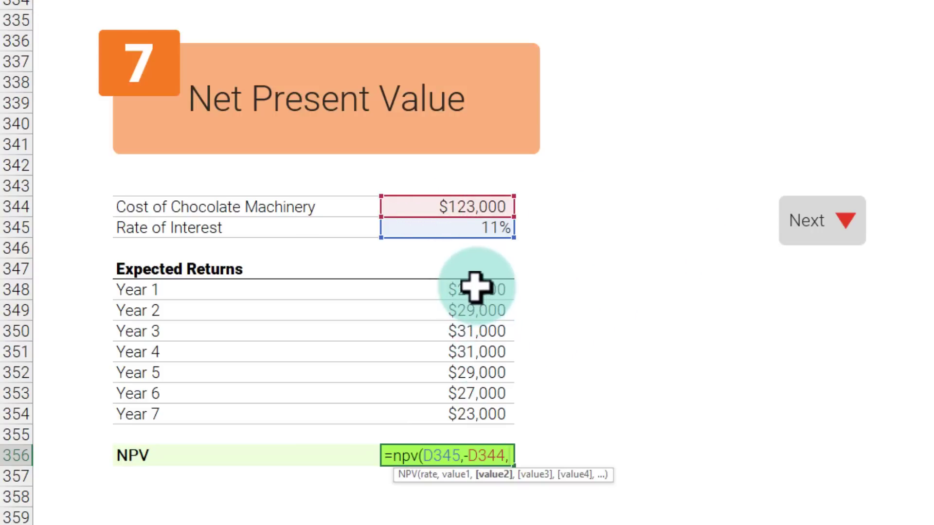
{"action": "left_click_drag", "start_coordinate": [475, 287], "coordinate": [471, 413]}
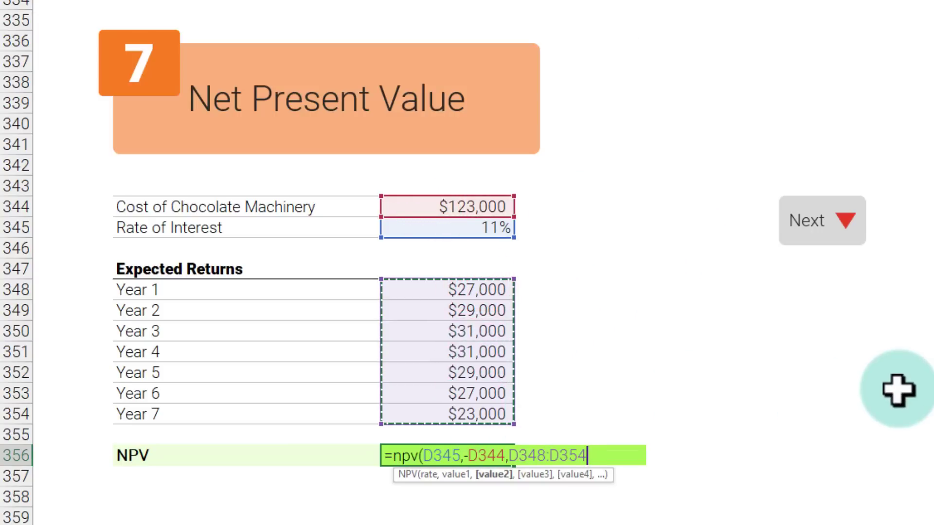
{"action": "type", "text": ")"}
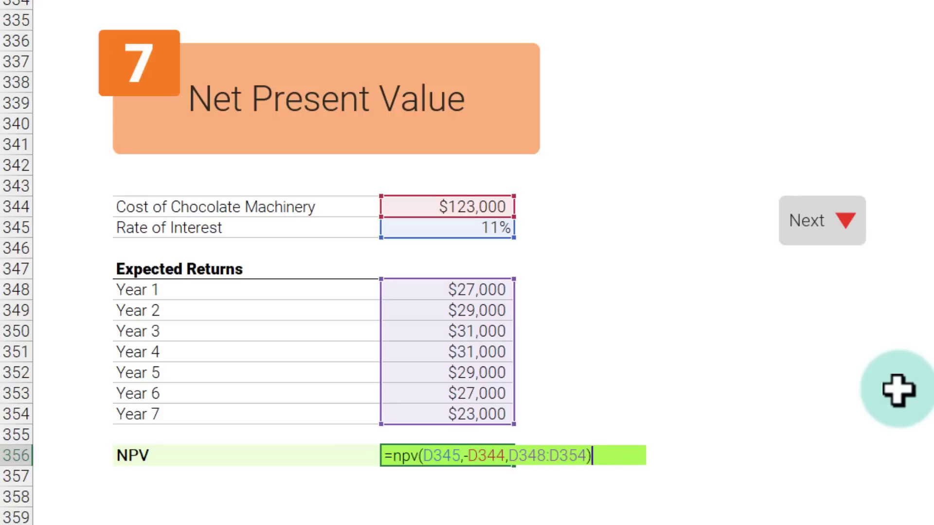
{"action": "key", "text": "Return"}
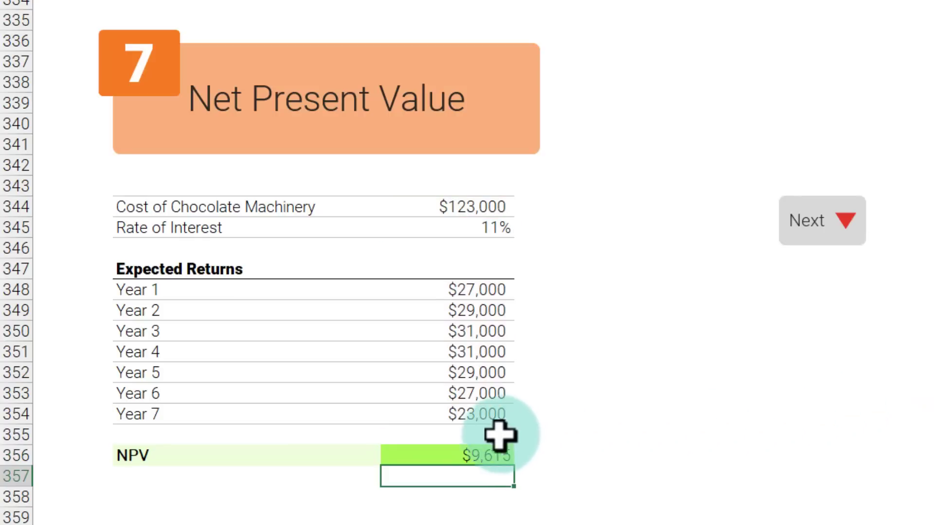
{"action": "left_click", "coordinate": [482, 454]}
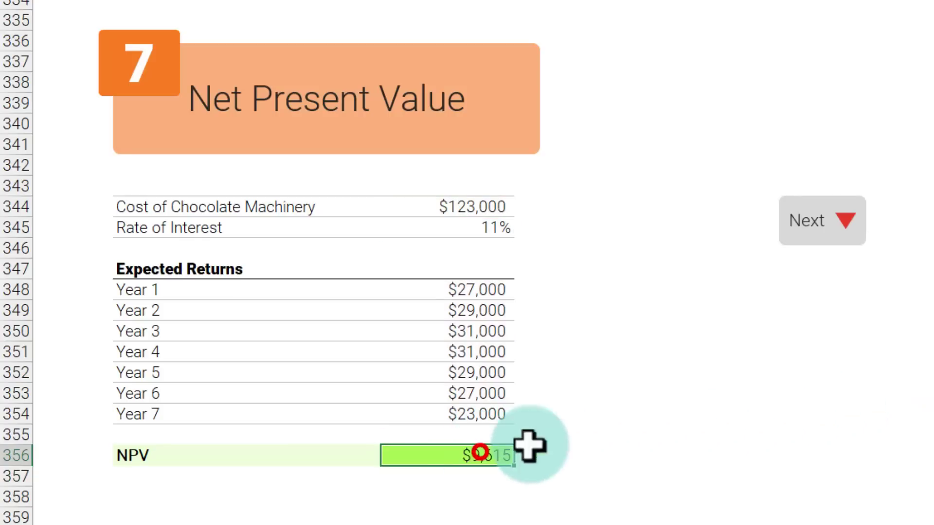
{"action": "left_click", "coordinate": [482, 228]}
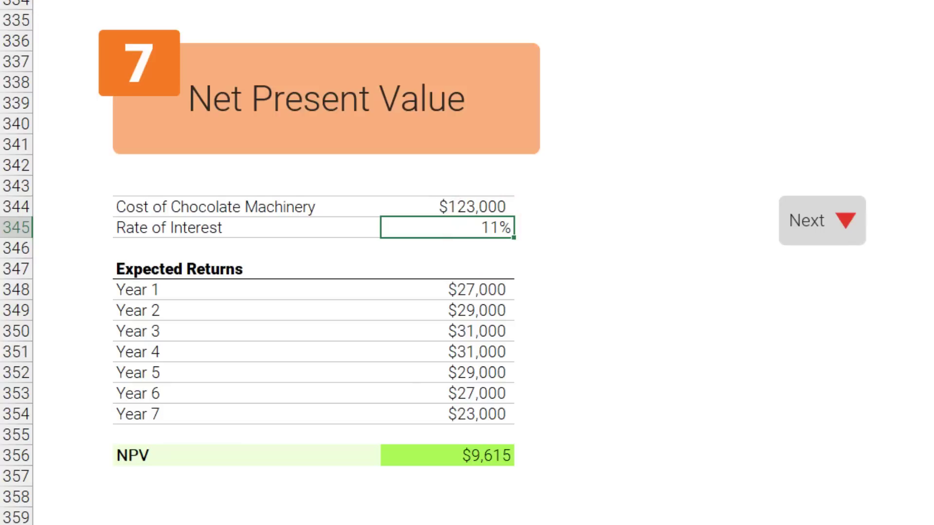
Try interest rates of 9.5% and then 15%; NPV turns negative at 15%
{"action": "type", "text": "9.5"}
{"action": "left_click", "coordinate": [482, 458]}
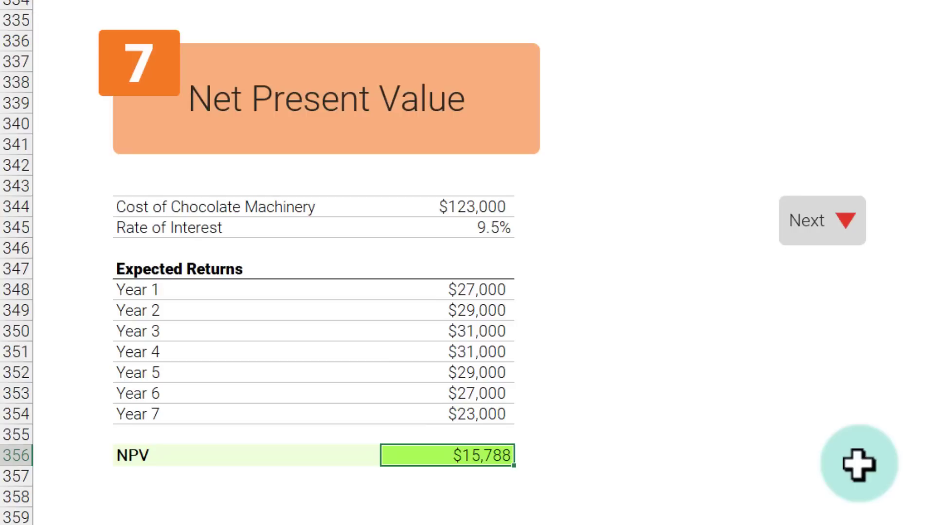
{"action": "key", "text": "Up"}
{"action": "key", "text": "Up"}
{"action": "key", "text": "Up"}
{"action": "key", "text": "Up"}
{"action": "key", "text": "Up"}
{"action": "key", "text": "Up"}
{"action": "key", "text": "Up"}
{"action": "key", "text": "Up"}
{"action": "key", "text": "Up"}
{"action": "key", "text": "Up"}
{"action": "key", "text": "Up"}
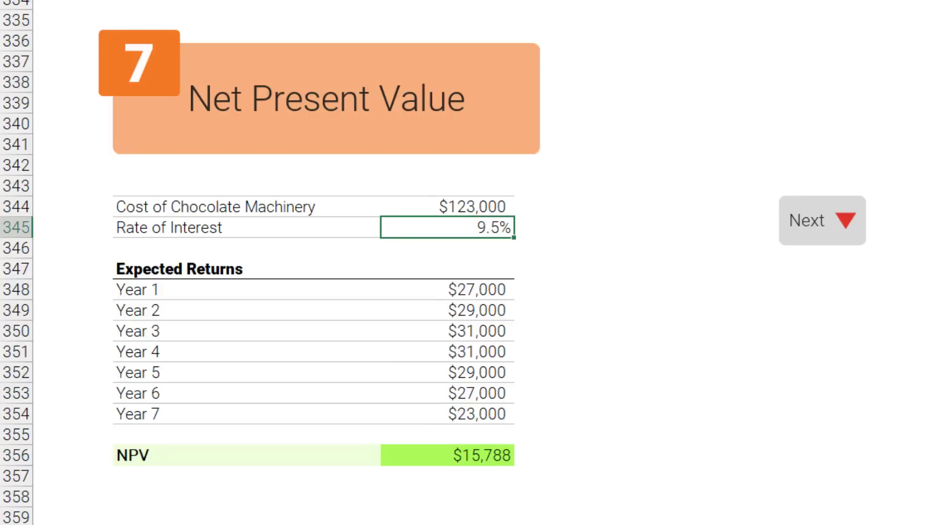
{"action": "type", "text": "15"}
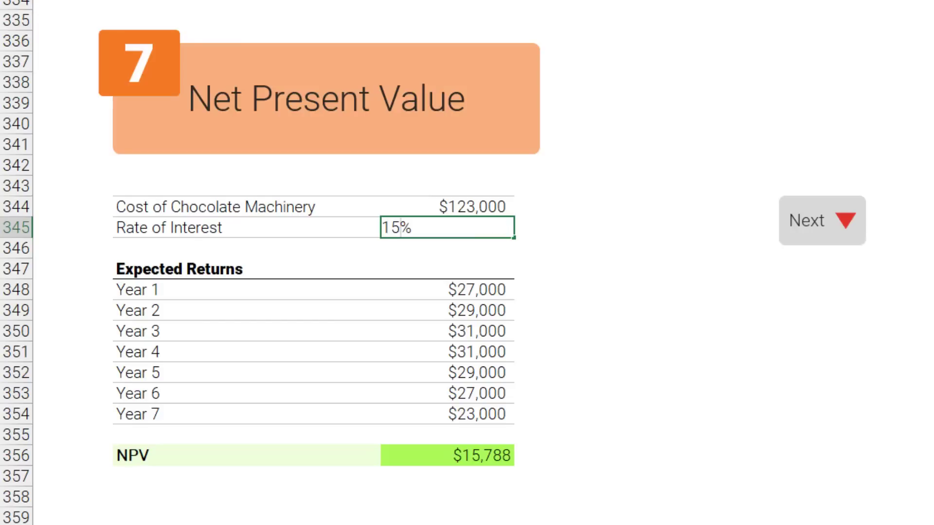
{"action": "key", "text": "Return"}
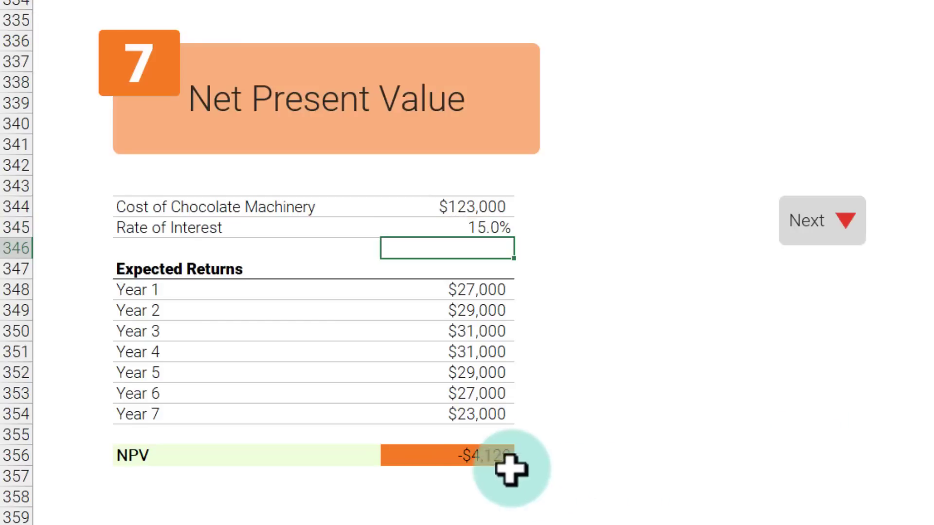
{"action": "left_click", "coordinate": [471, 455]}
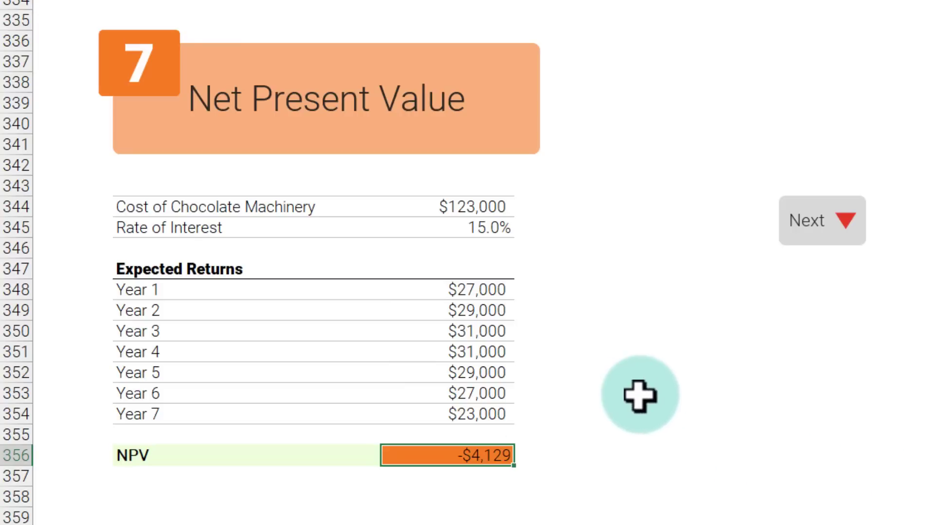
Set the Year 3 and Year 4 expected returns to 35000, lifting NPV to $146
{"action": "left_click_drag", "start_coordinate": [486, 287], "coordinate": [472, 407]}
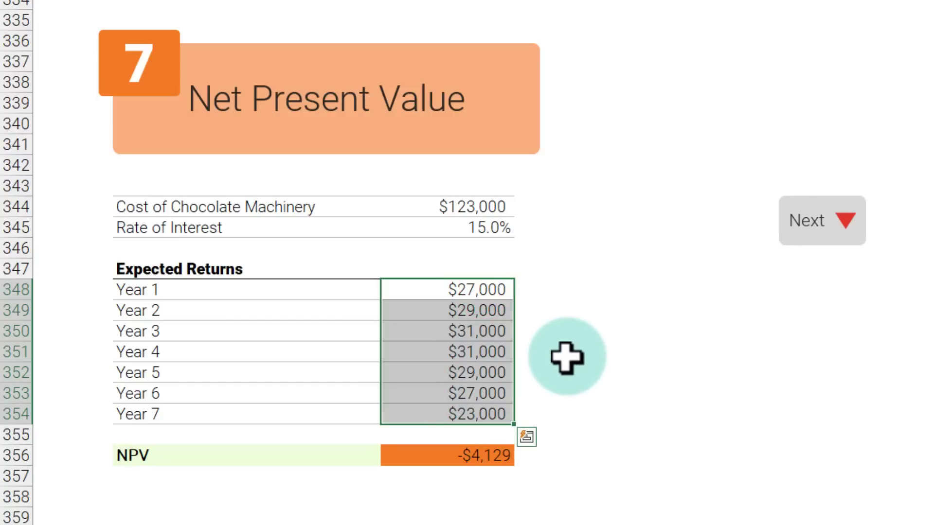
{"action": "left_click", "coordinate": [471, 330]}
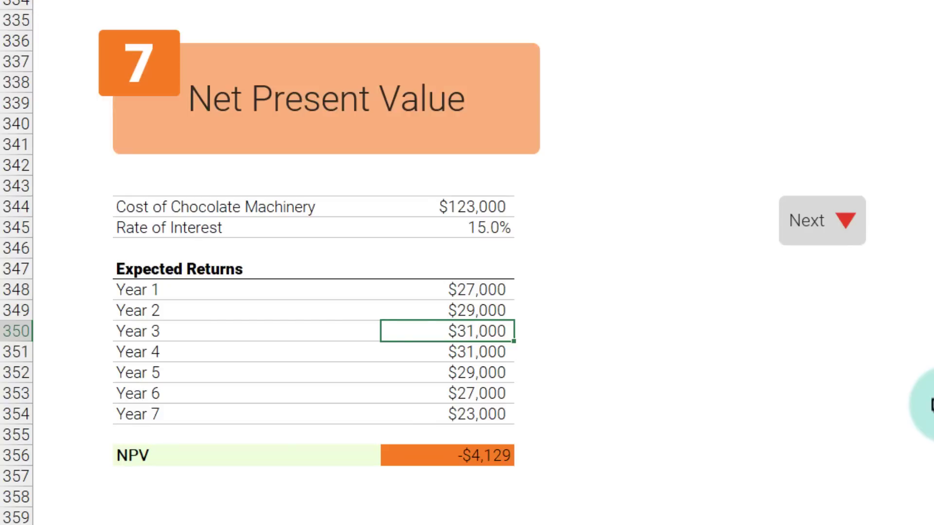
{"action": "type", "text": "35000"}
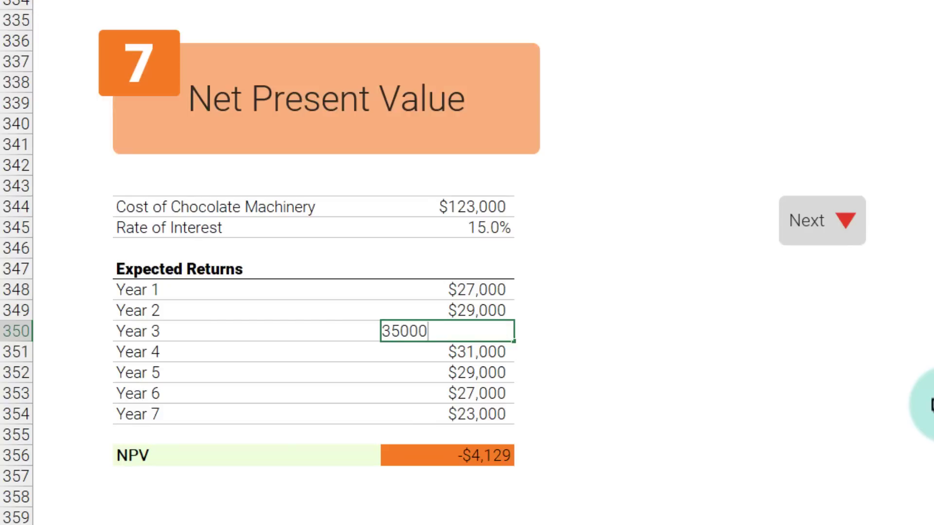
{"action": "key", "text": "Return"}
{"action": "type", "text": "35000"}
{"action": "key", "text": "Return"}
{"action": "left_click", "coordinate": [436, 341]}
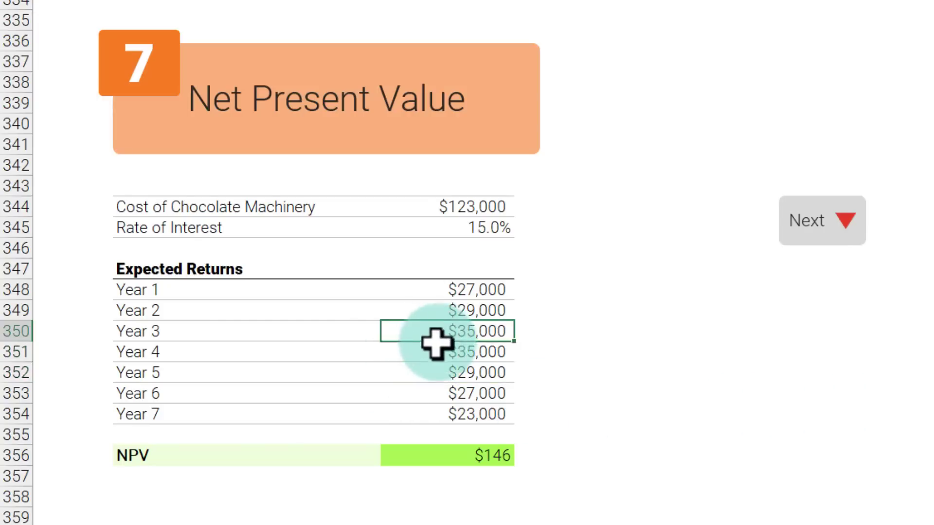
{"action": "left_click_drag", "start_coordinate": [436, 343], "coordinate": [437, 351]}
{"action": "left_click", "coordinate": [500, 463]}
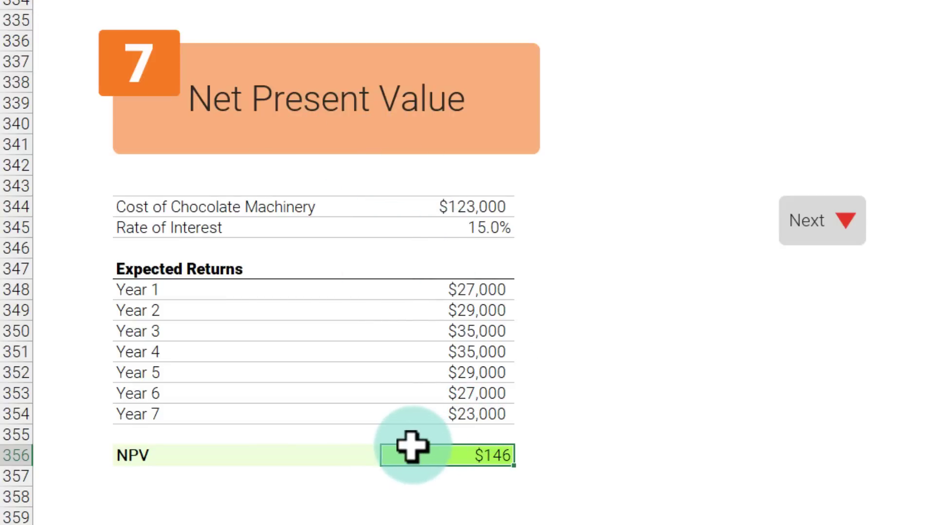
{"action": "left_click", "coordinate": [807, 218]}
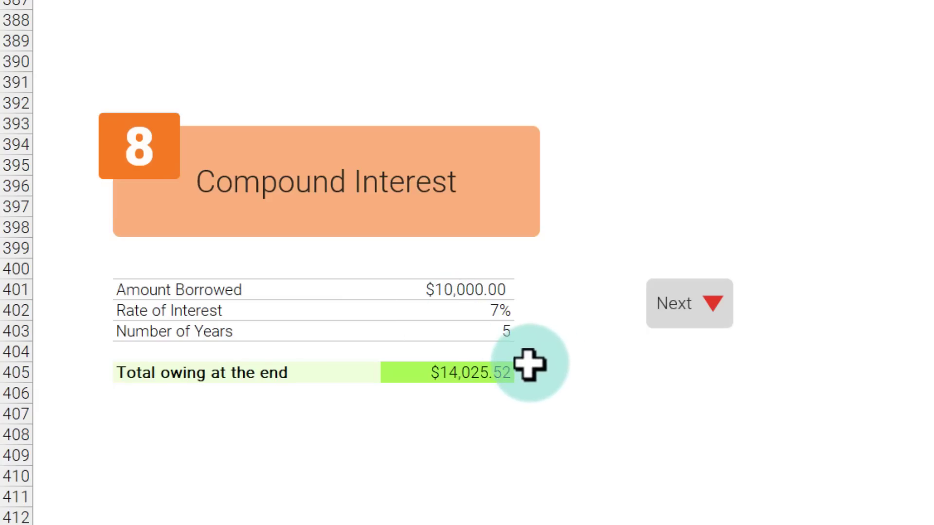
{"action": "left_click", "coordinate": [471, 291]}
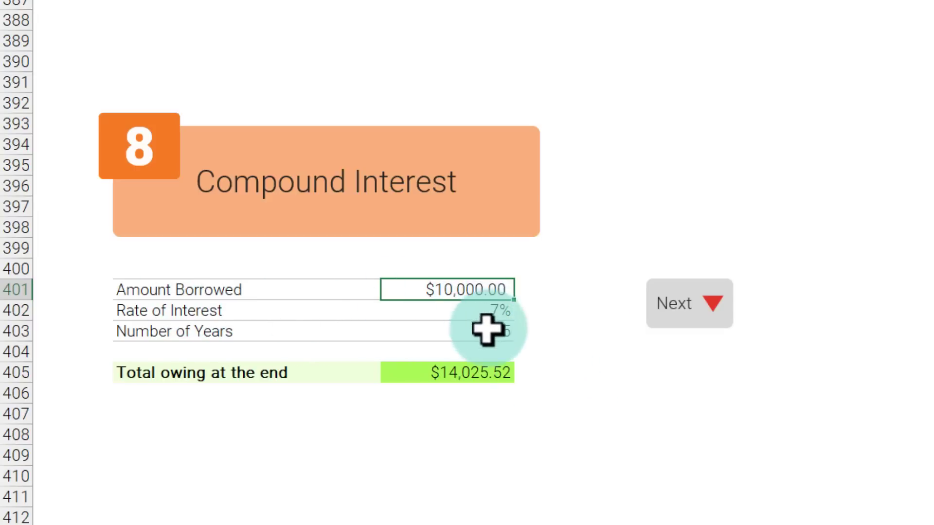
{"action": "left_click", "coordinate": [477, 309]}
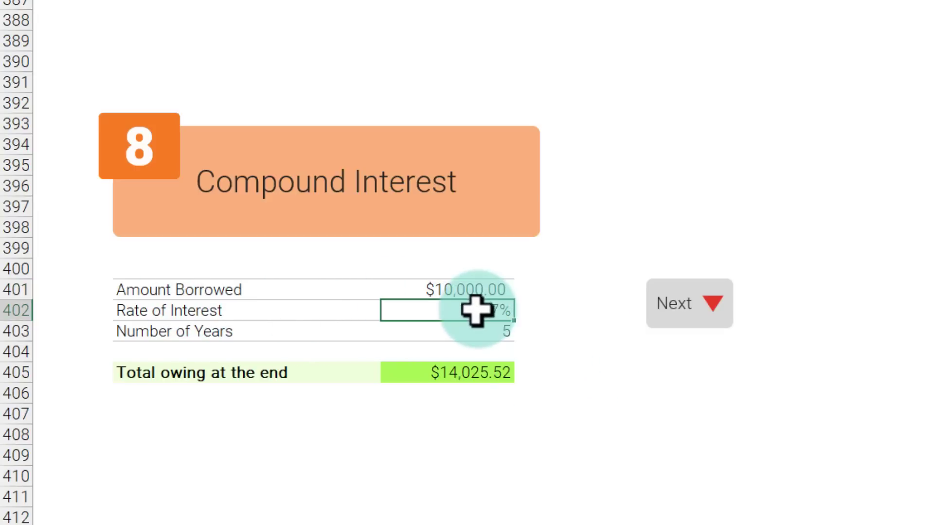
{"action": "left_click", "coordinate": [458, 333]}
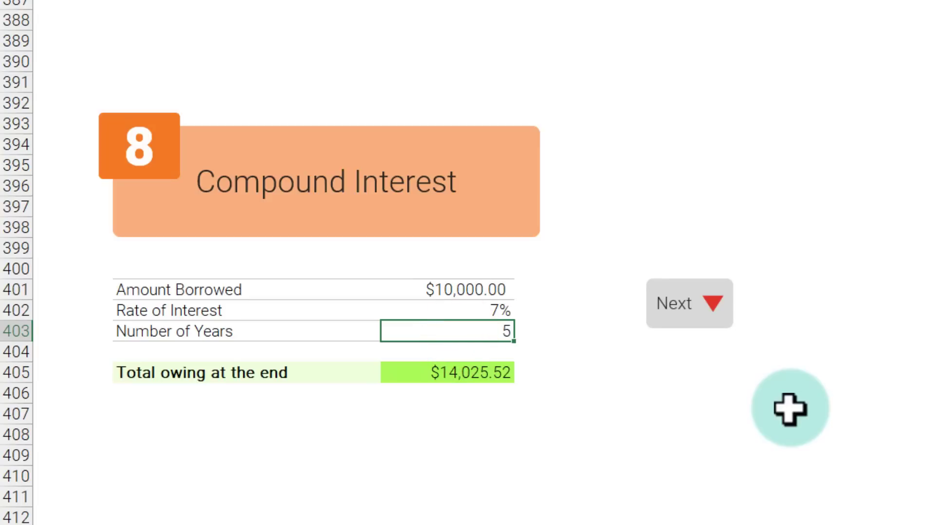
{"action": "left_click", "coordinate": [472, 368]}
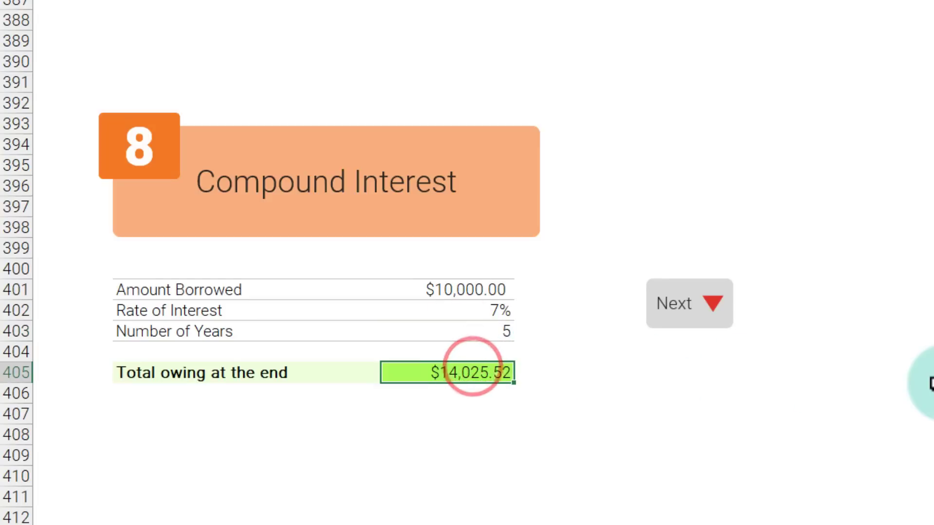
Enter =D401*(1+D402)^D403 in D405 to get total owing of $14,025.52
{"action": "type", "text": "="}
{"action": "left_click", "coordinate": [490, 291]}
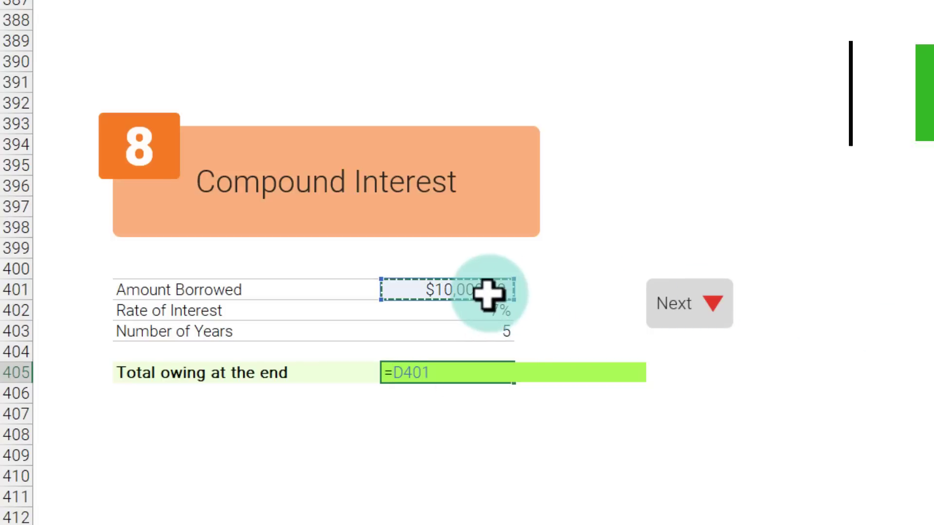
{"action": "type", "text": "*"}
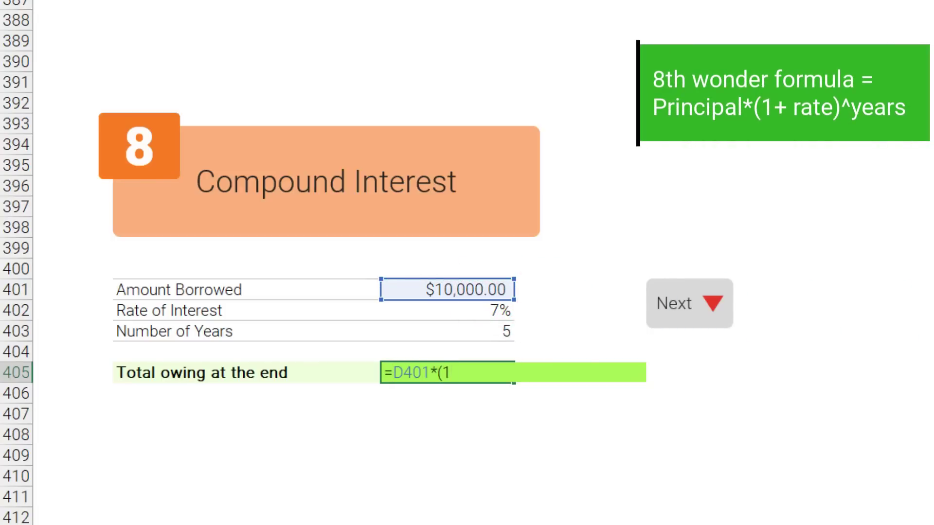
{"action": "type", "text": "(1+"}
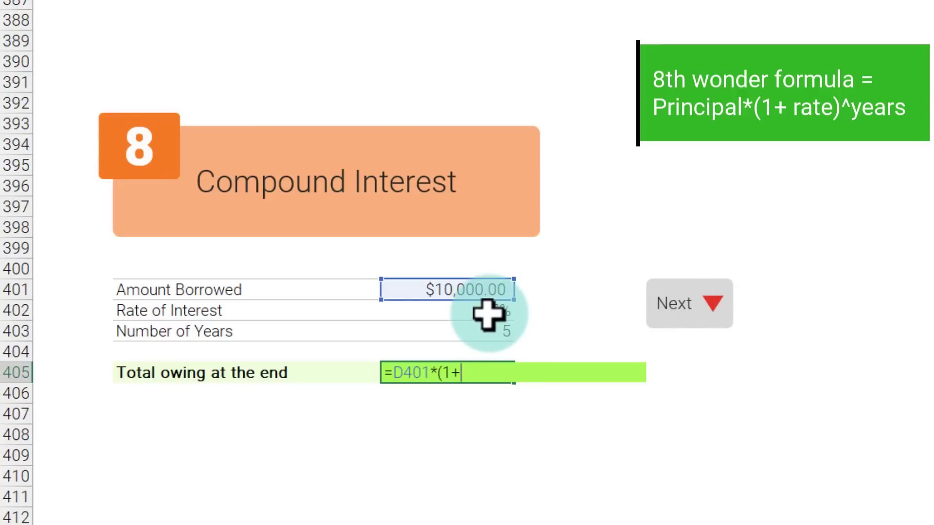
{"action": "left_click", "coordinate": [487, 313]}
{"action": "type", "text": ")^"}
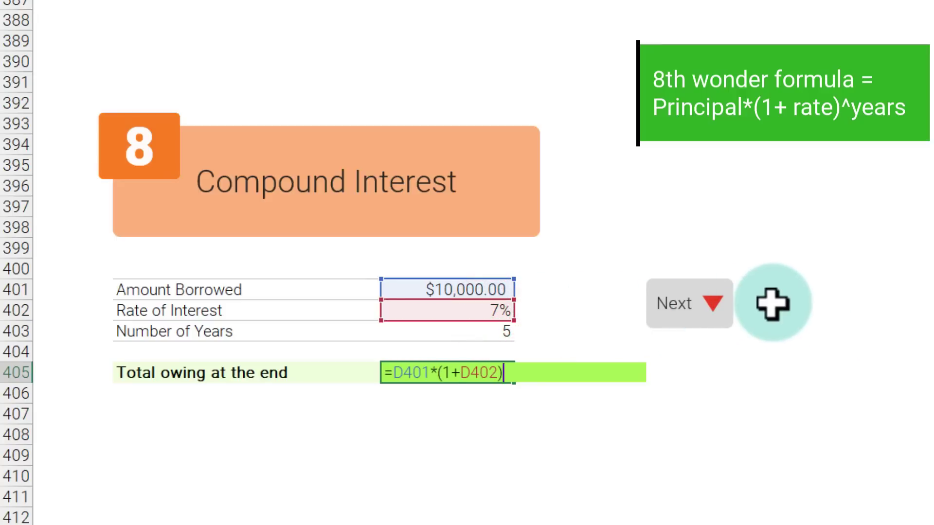
{"action": "left_click", "coordinate": [441, 331]}
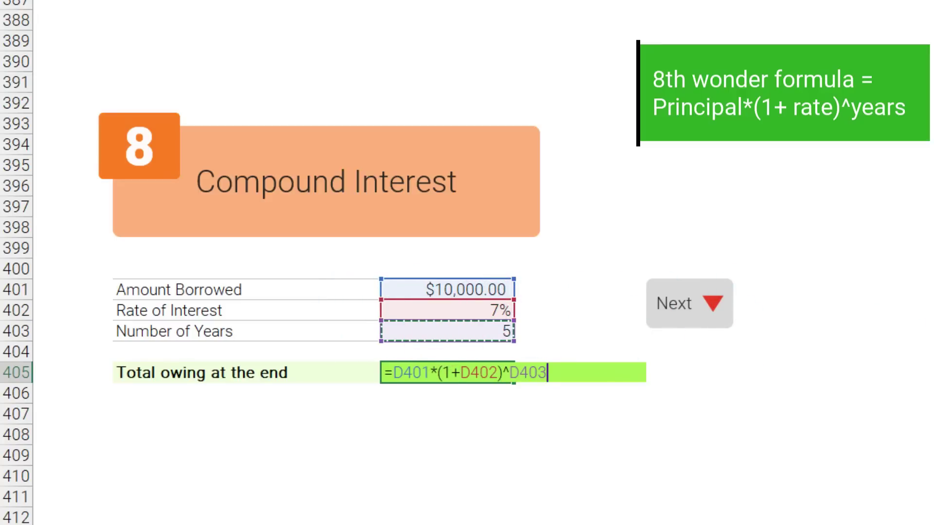
{"action": "key", "text": "Return"}
Review the total owing formula unchanged, then begin an IPMT function in the cell below
{"action": "left_click", "coordinate": [477, 377]}
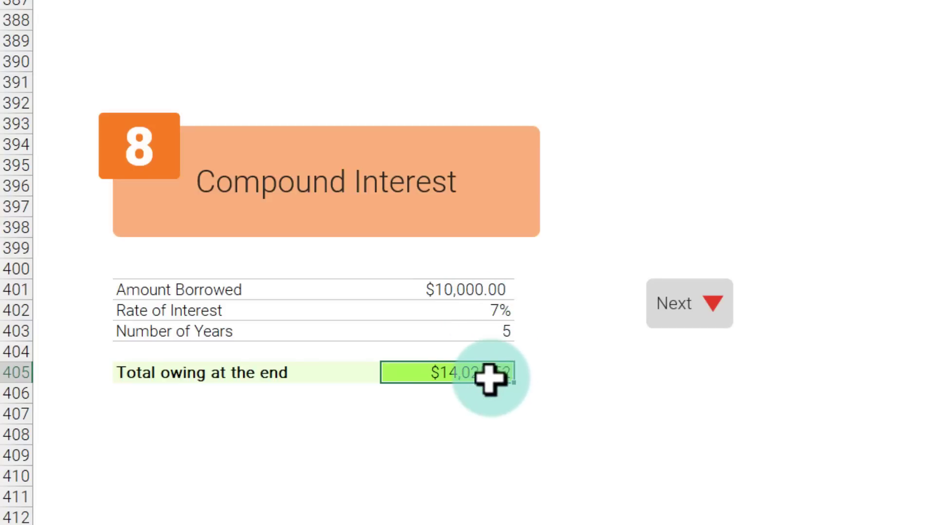
{"action": "key", "text": "F2"}
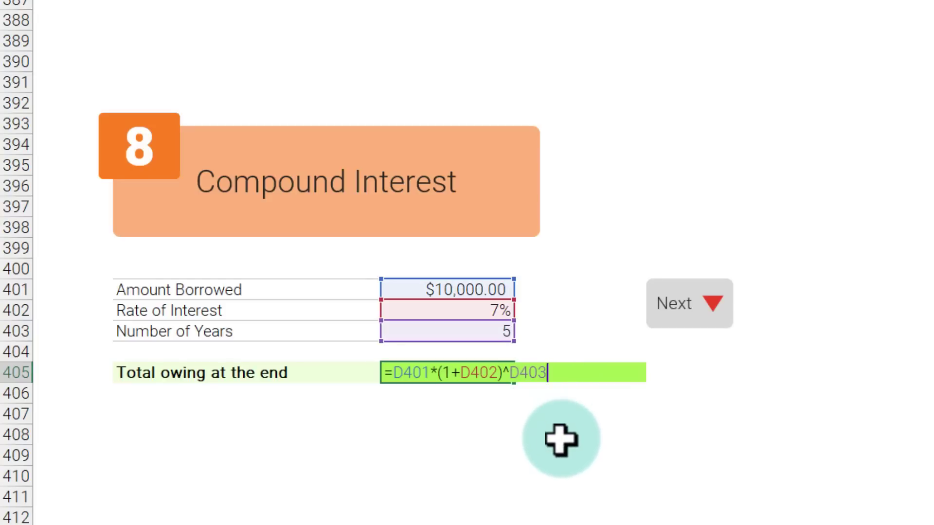
{"action": "key", "text": "ctrl+Return"}
{"action": "left_click", "coordinate": [477, 399]}
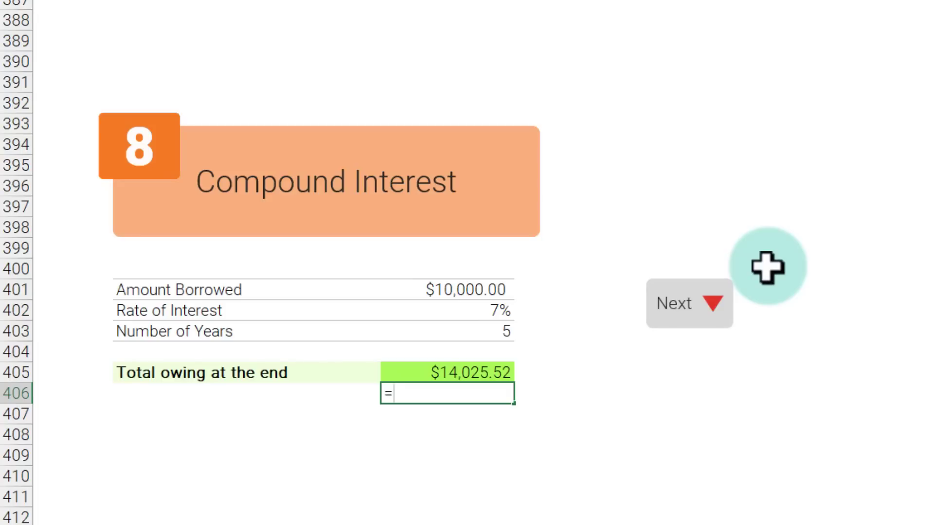
{"action": "type", "text": "=ip"}
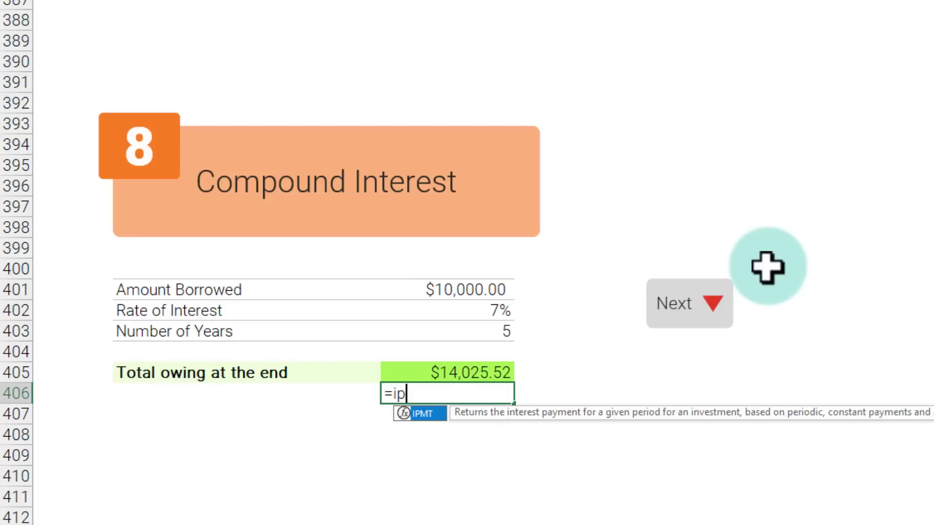
{"action": "key", "text": "Tab"}
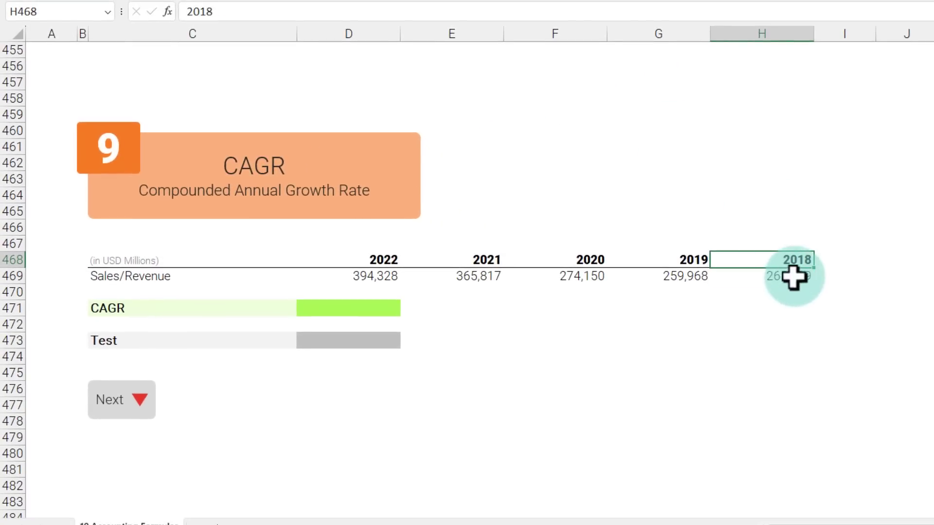
{"action": "left_click_drag", "start_coordinate": [795, 276], "coordinate": [176, 265]}
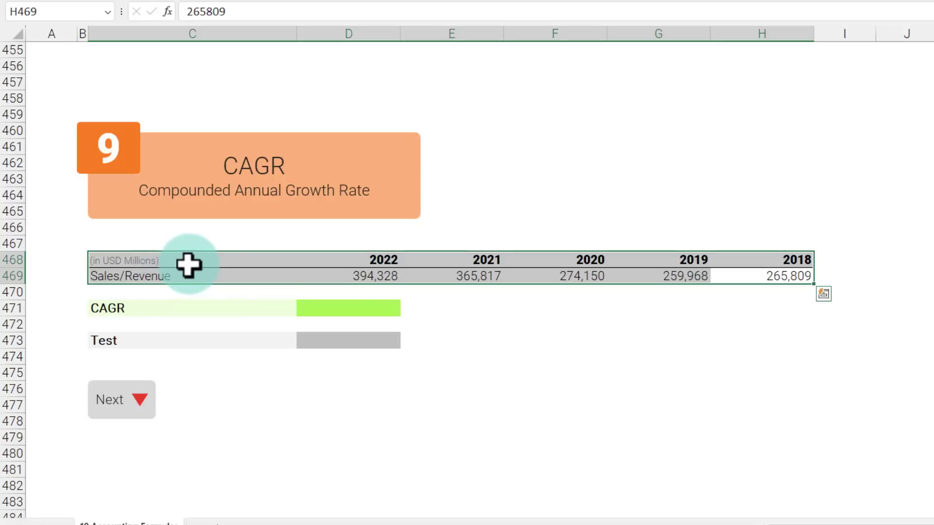
{"action": "left_click", "coordinate": [795, 259]}
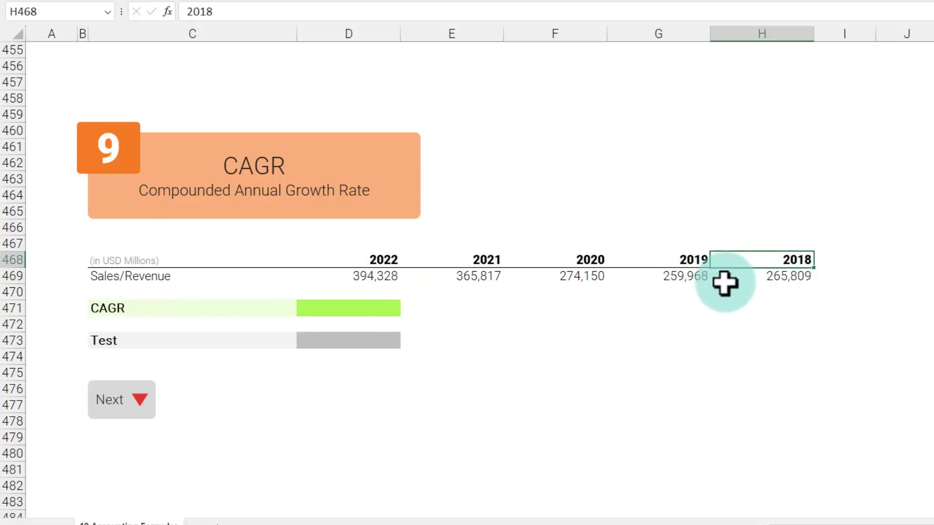
{"action": "left_click", "coordinate": [385, 263]}
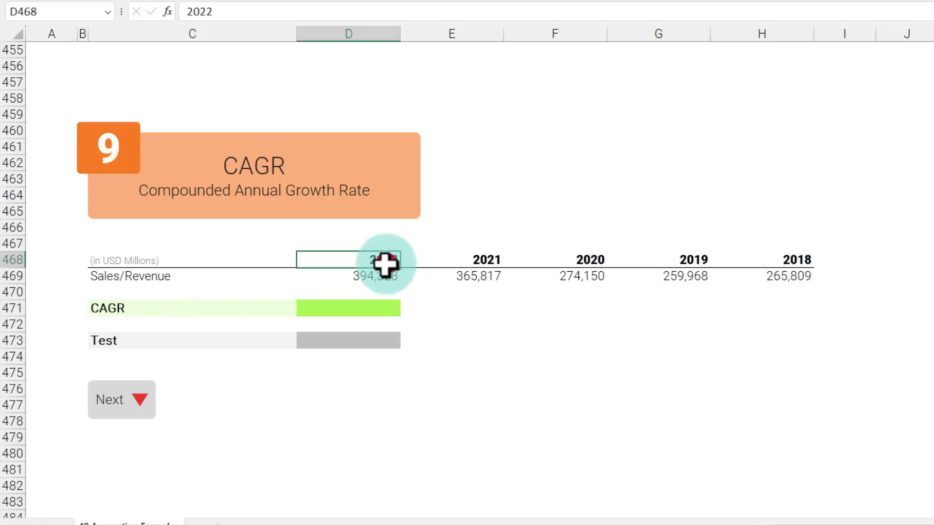
{"action": "left_click", "coordinate": [792, 276]}
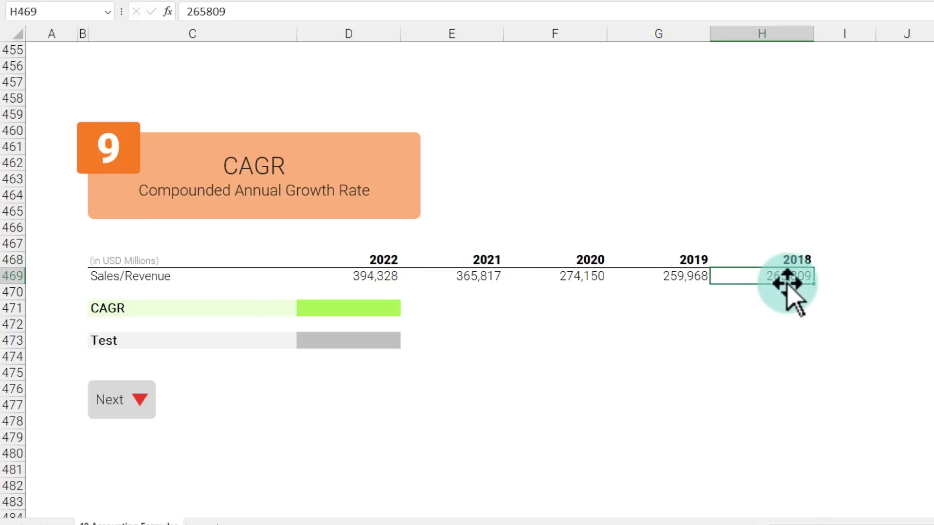
{"action": "left_click", "coordinate": [374, 277]}
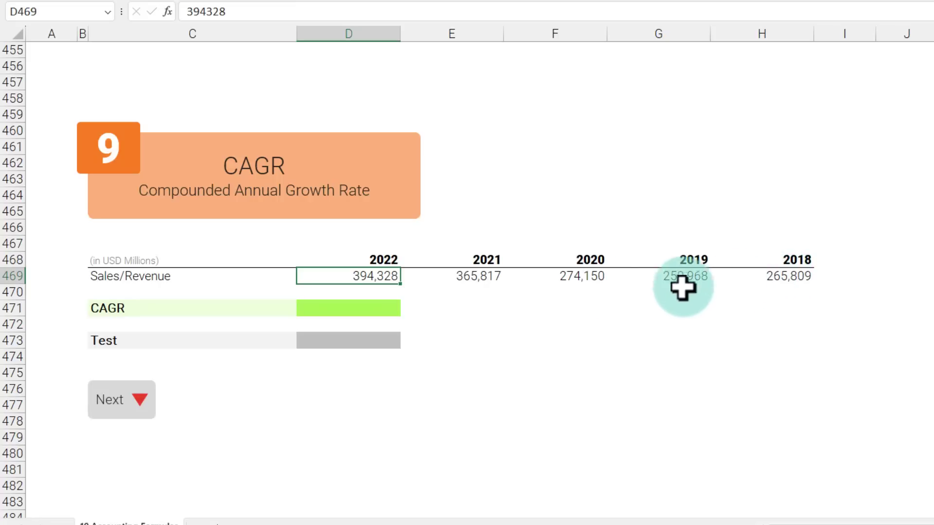
{"action": "left_click", "coordinate": [348, 308]}
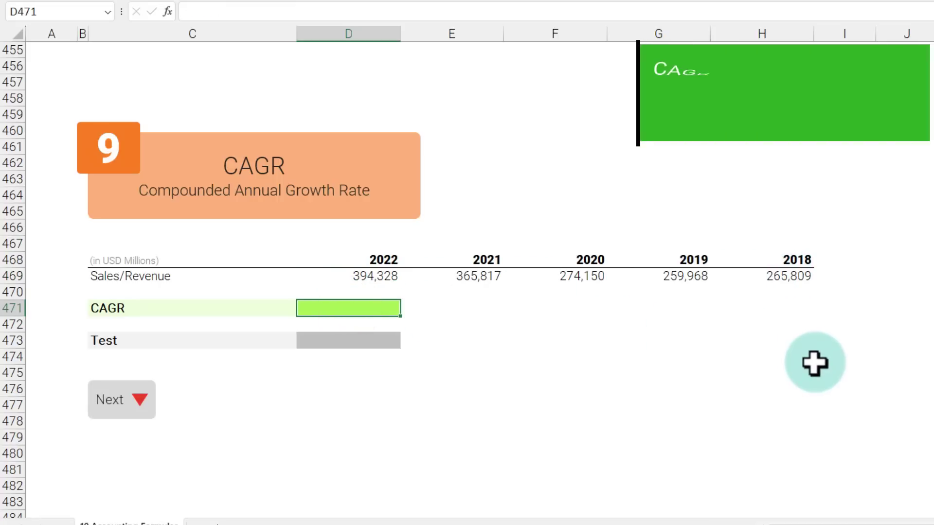
Enter =RRI(5,H469,D469) in D471, giving an 8.21% CAGR for 2018–2022 sales
{"action": "type", "text": "=rri"}
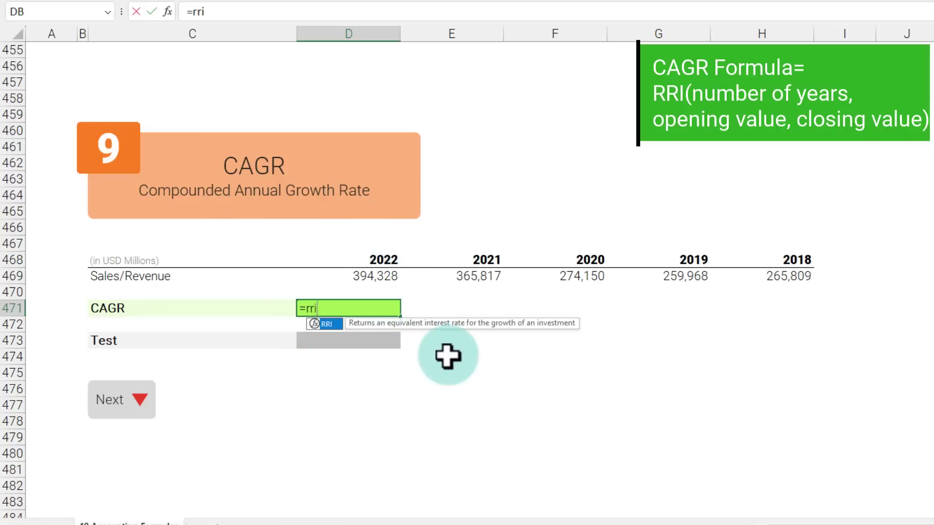
{"action": "type", "text": "("}
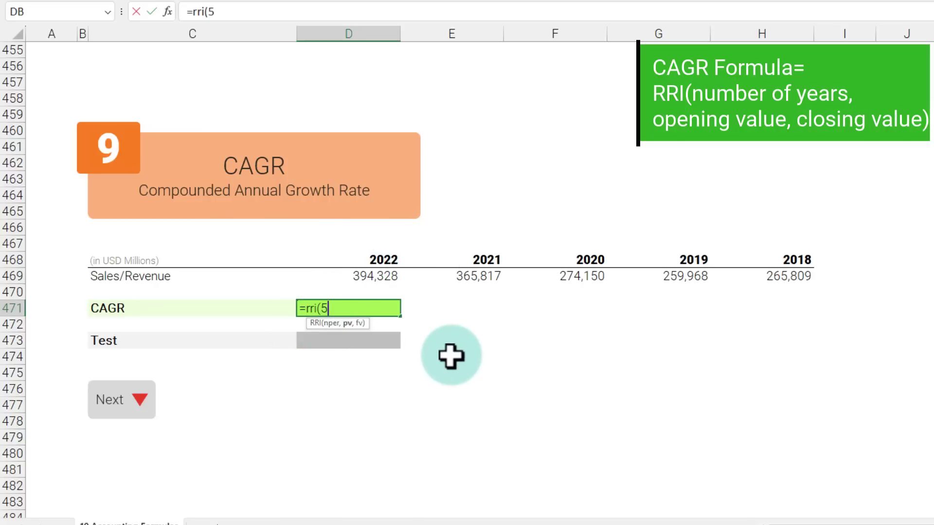
{"action": "type", "text": "5,"}
{"action": "left_click", "coordinate": [798, 273]}
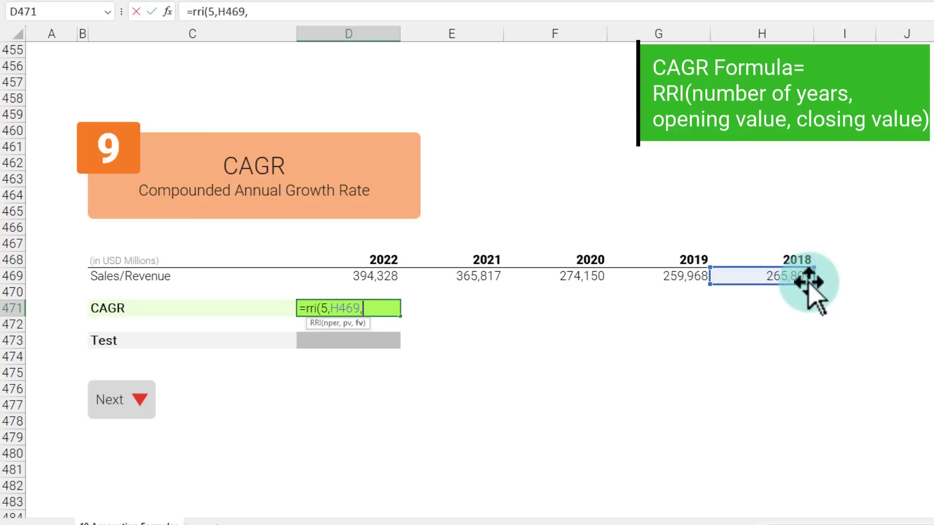
{"action": "left_click", "coordinate": [357, 275]}
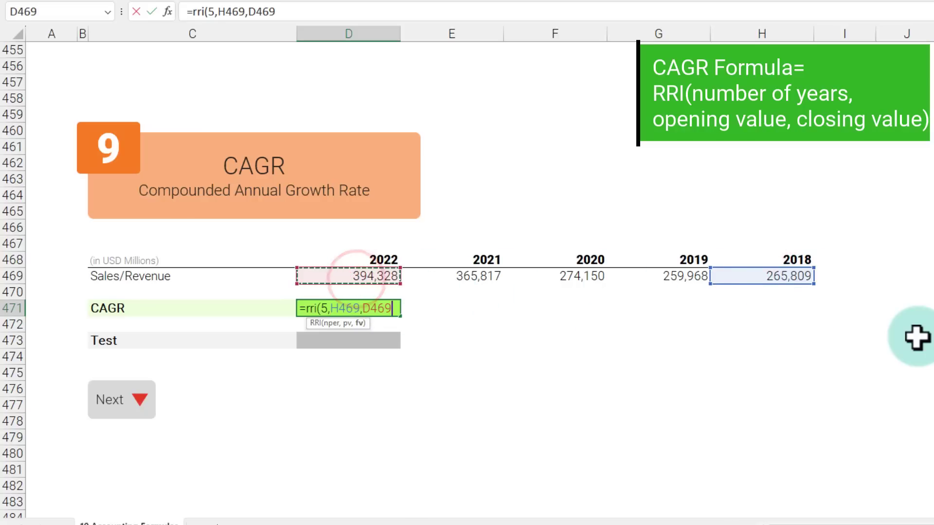
{"action": "key", "text": "Return"}
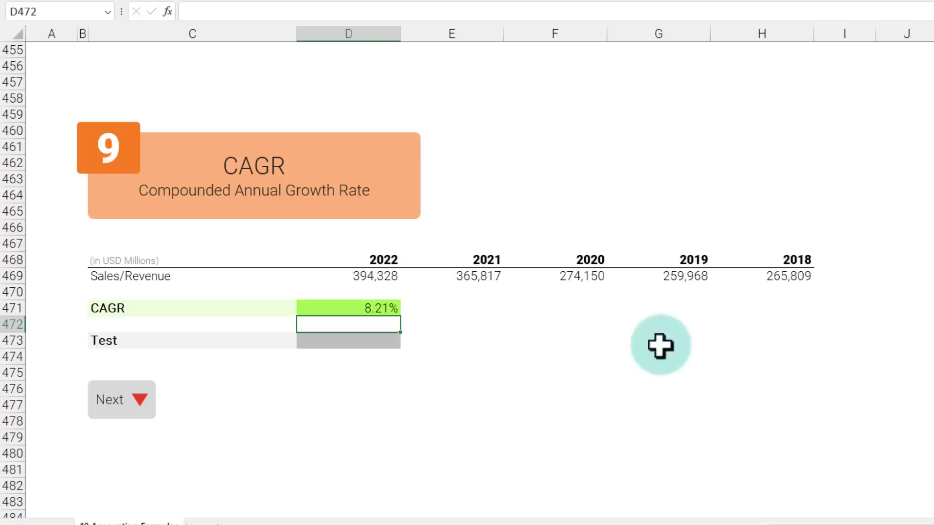
{"action": "left_click", "coordinate": [383, 308]}
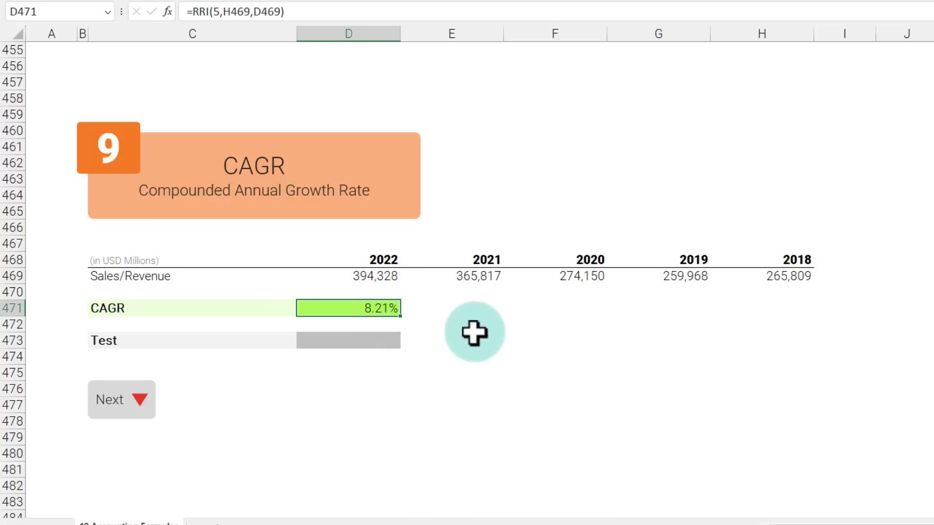
{"action": "left_click", "coordinate": [791, 277]}
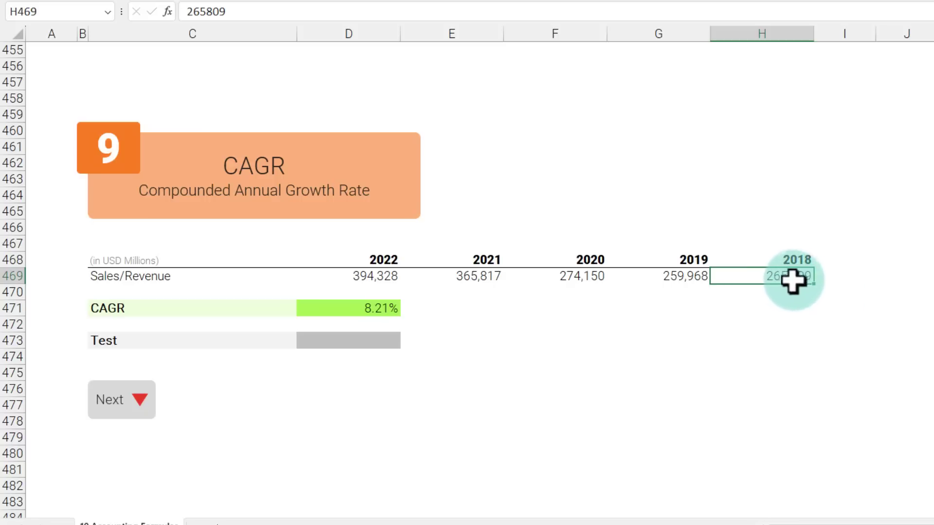
Enter =H469*(1+D471)^5 in the Test cell, returning 394328 to match 2022 sales
{"action": "left_click", "coordinate": [384, 285]}
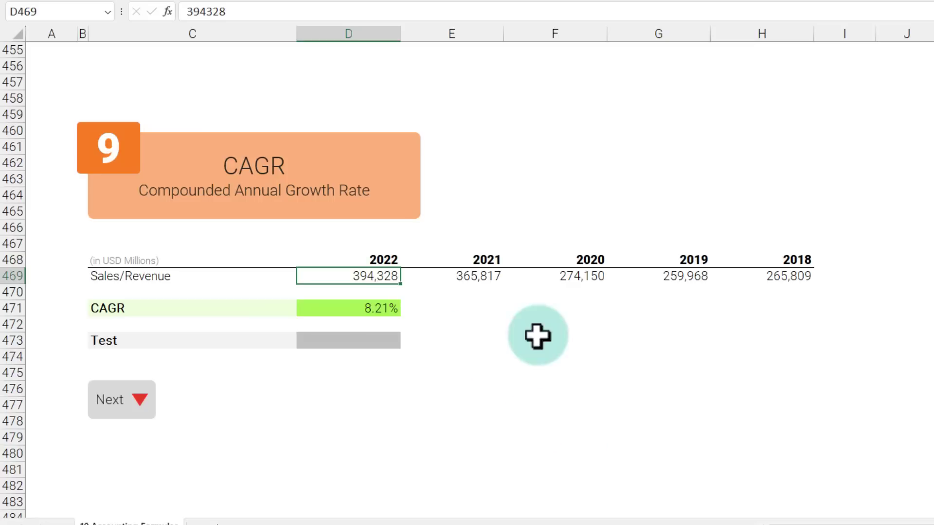
{"action": "left_click", "coordinate": [363, 343]}
{"action": "type", "text": "="}
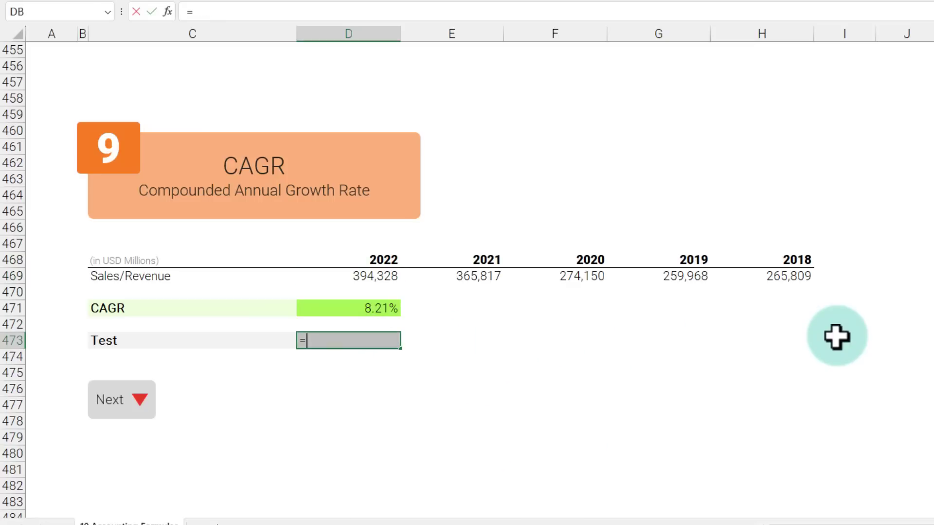
{"action": "left_click", "coordinate": [796, 277]}
{"action": "type", "text": "*"}
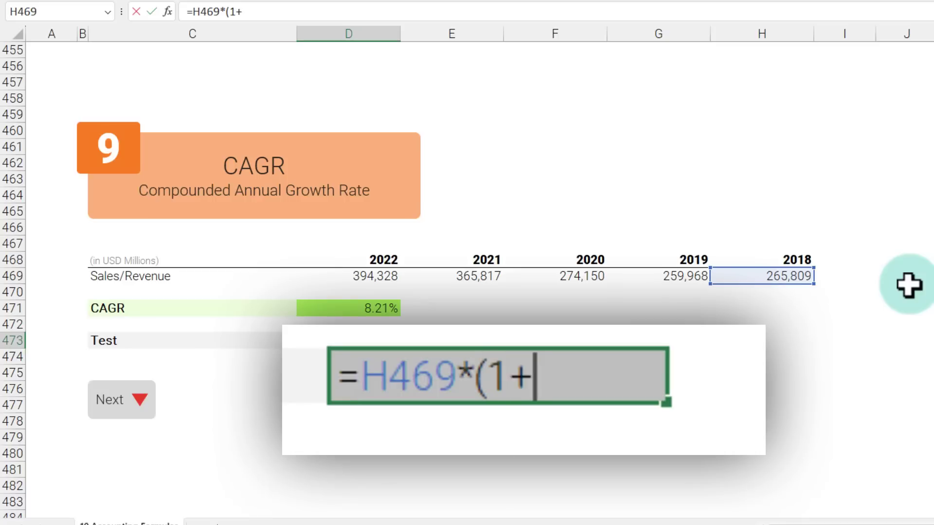
{"action": "left_click", "coordinate": [362, 308]}
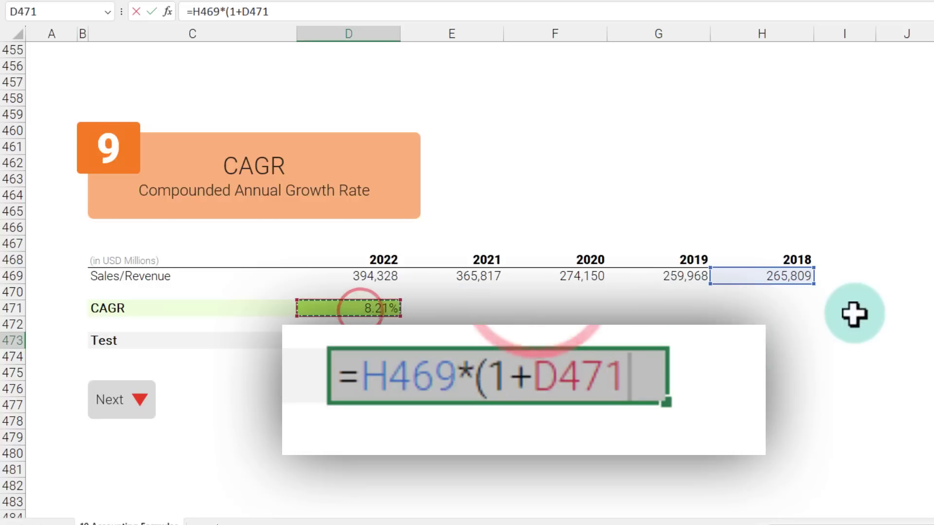
{"action": "type", "text": ")^"}
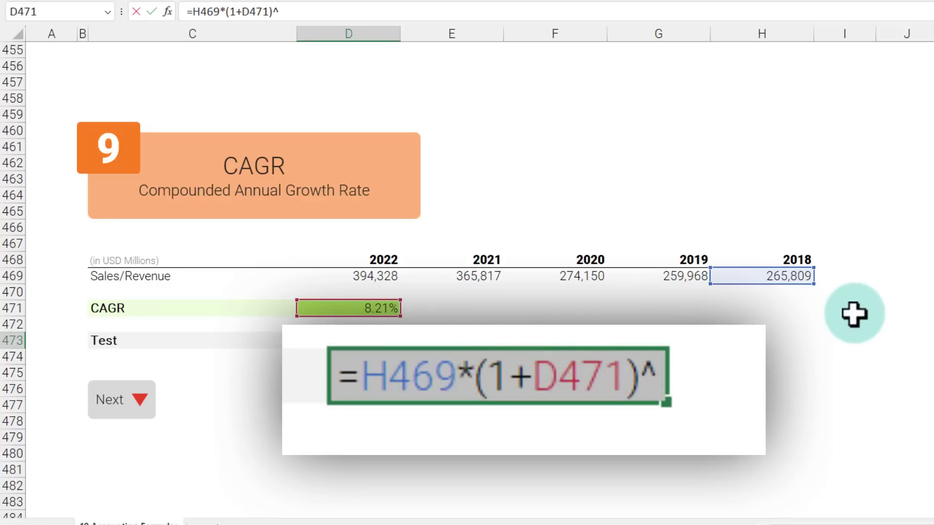
{"action": "type", "text": "5"}
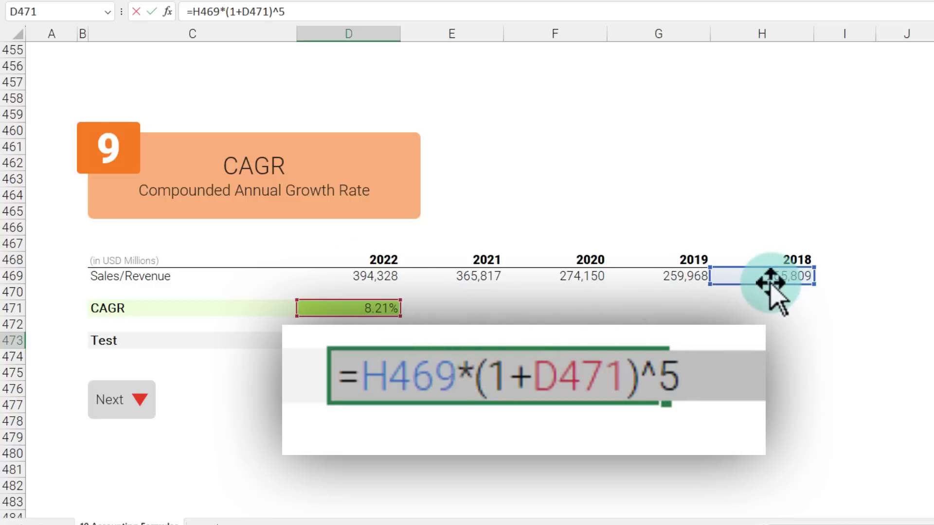
{"action": "key", "text": "Return"}
{"action": "left_click", "coordinate": [360, 340]}
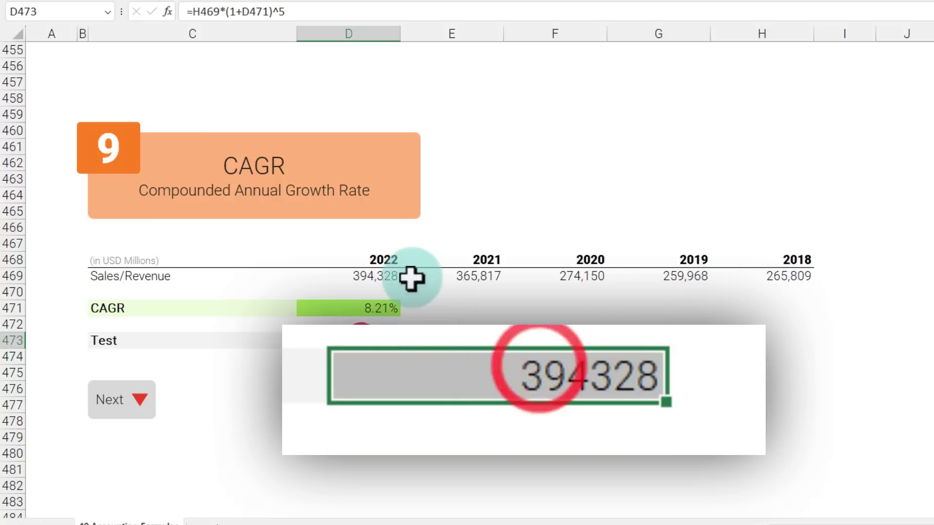
{"action": "left_click", "coordinate": [382, 276]}
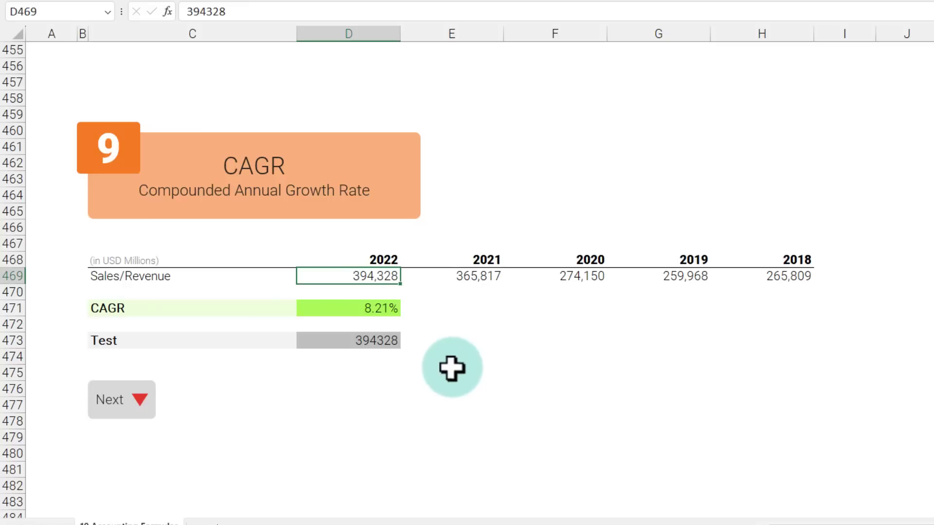
{"action": "key", "text": "Down"}
{"action": "key", "text": "Down"}
{"action": "left_click", "coordinate": [98, 409]}
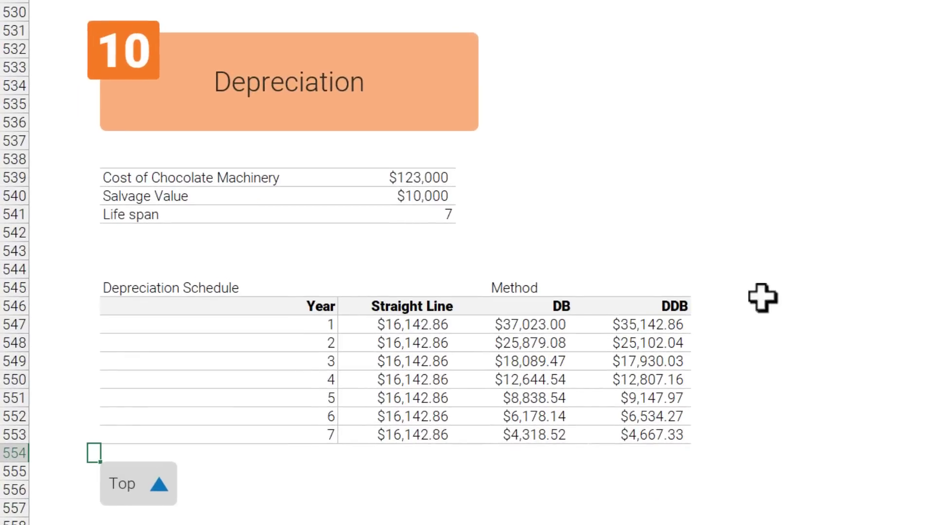
Review the $123,000 cost, $10,000 salvage, 7-year life and the Straight Line, DB, DDB columns
{"action": "left_click", "coordinate": [407, 172]}
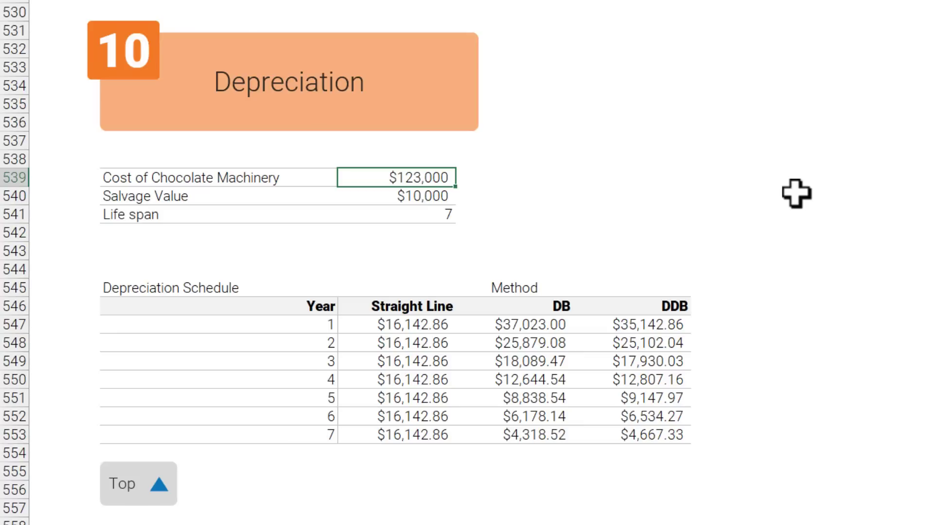
{"action": "left_click", "coordinate": [417, 195]}
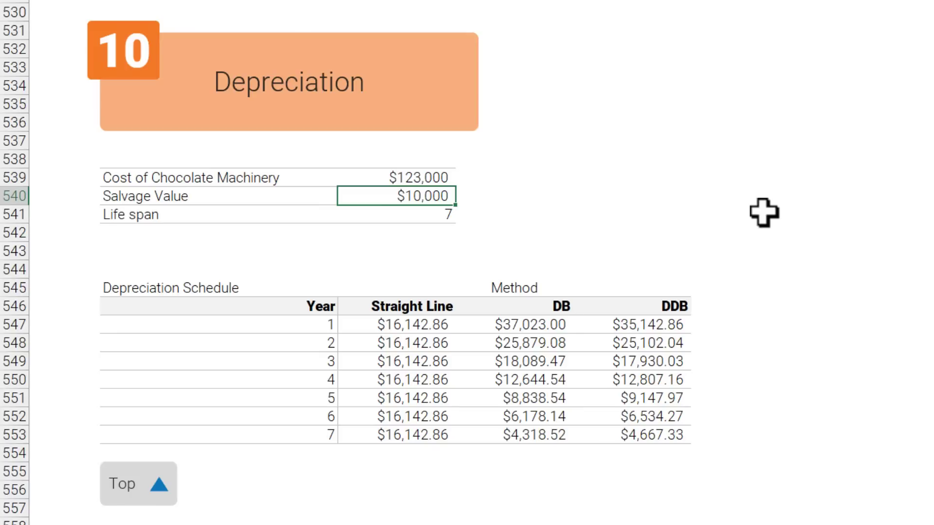
{"action": "left_click_drag", "start_coordinate": [424, 311], "coordinate": [418, 435]}
{"action": "left_click", "coordinate": [544, 307]}
{"action": "left_click_drag", "start_coordinate": [545, 308], "coordinate": [542, 440]}
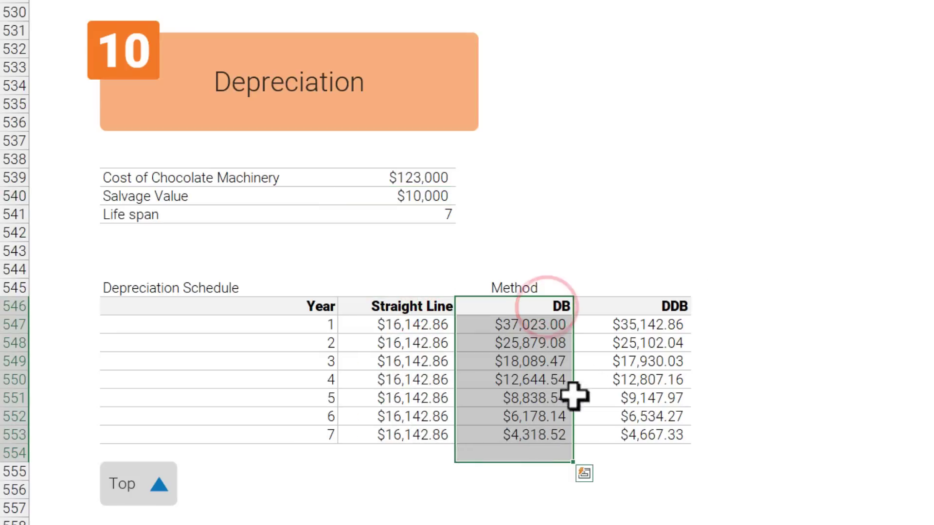
{"action": "left_click_drag", "start_coordinate": [654, 308], "coordinate": [645, 434]}
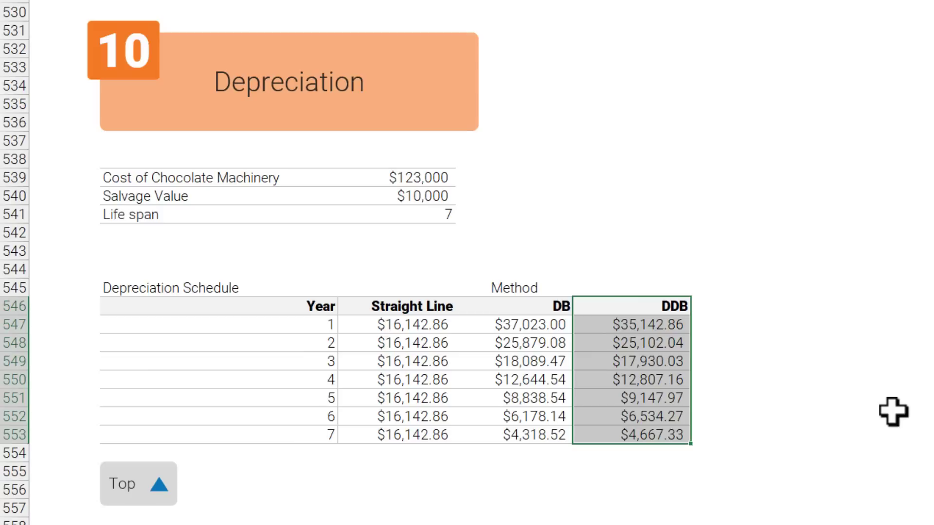
{"action": "left_click", "coordinate": [750, 290]}
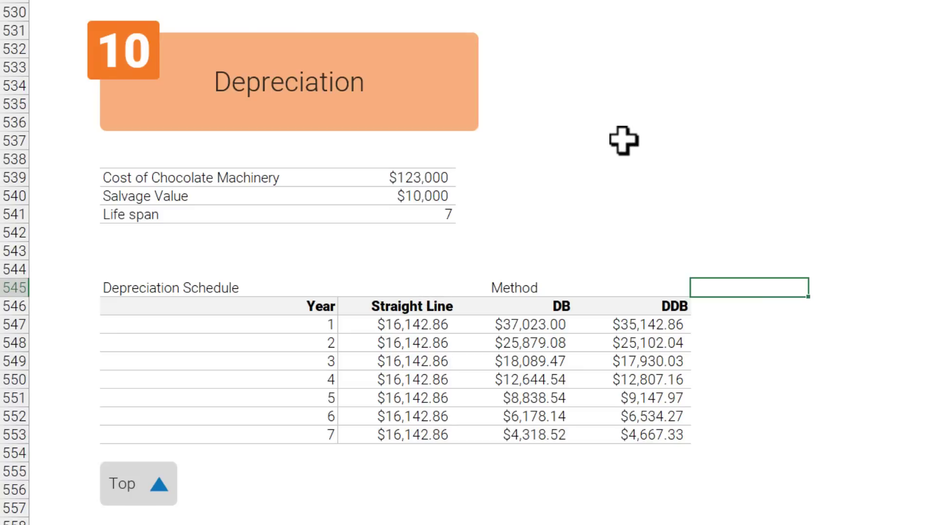
{"action": "left_click", "coordinate": [416, 214]}
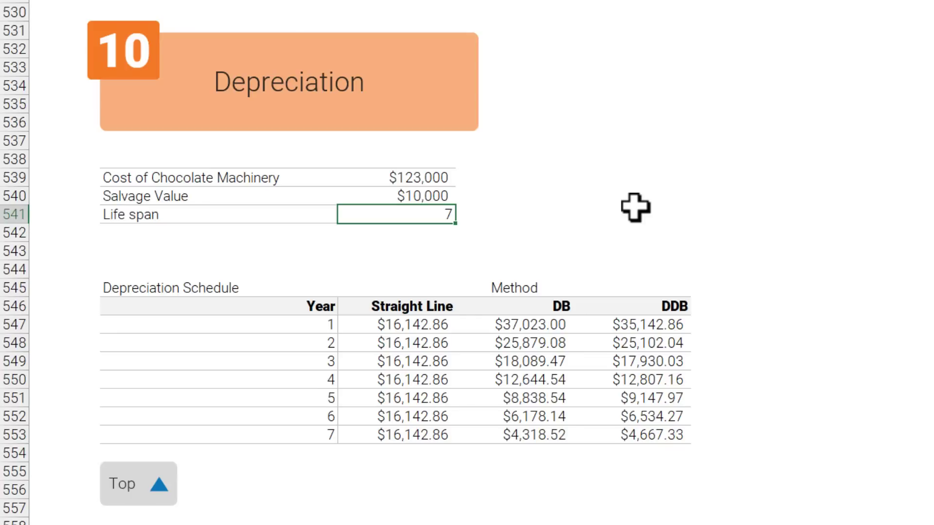
Add the $113,000 depreciable amount below Life span and divide it by 7 for $16,142.86
{"action": "left_click", "coordinate": [406, 232]}
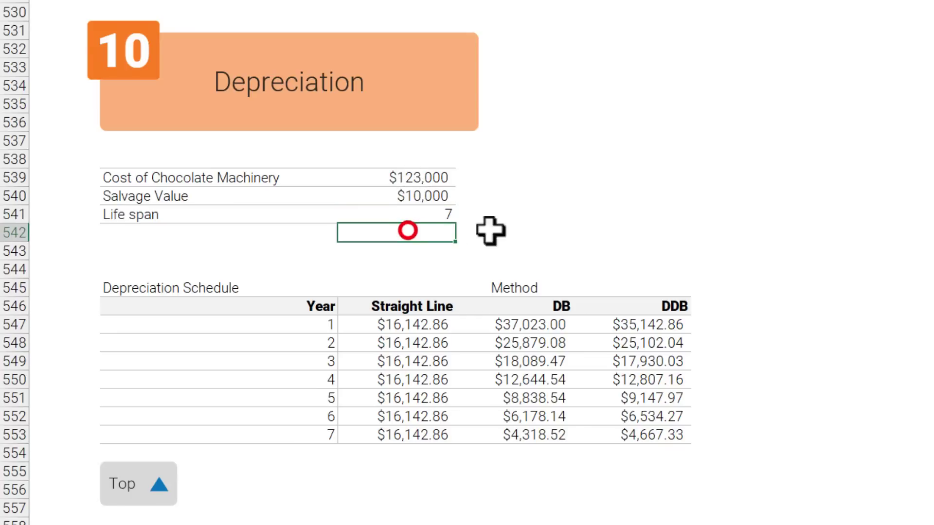
{"action": "key", "text": "Return"}
{"action": "key", "text": "Up"}
{"action": "key", "text": "Right"}
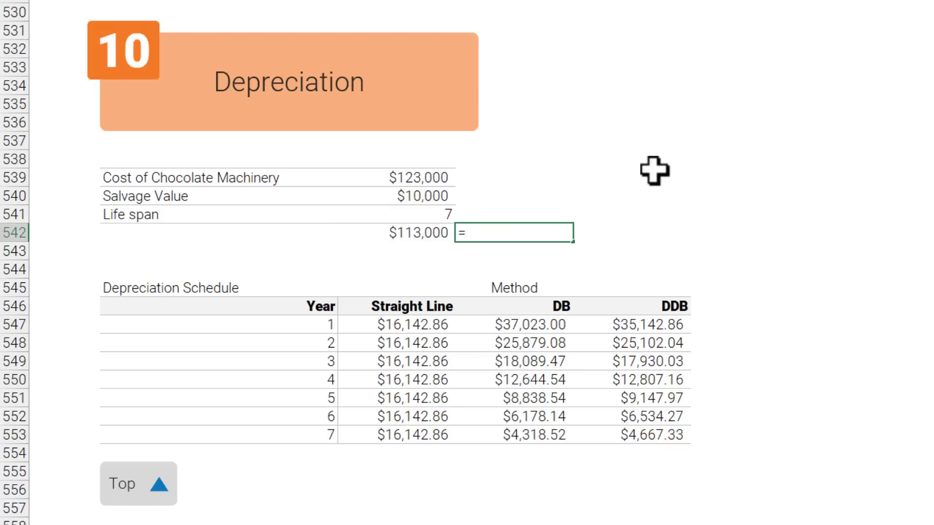
{"action": "type", "text": "="}
{"action": "key", "text": "Left"}
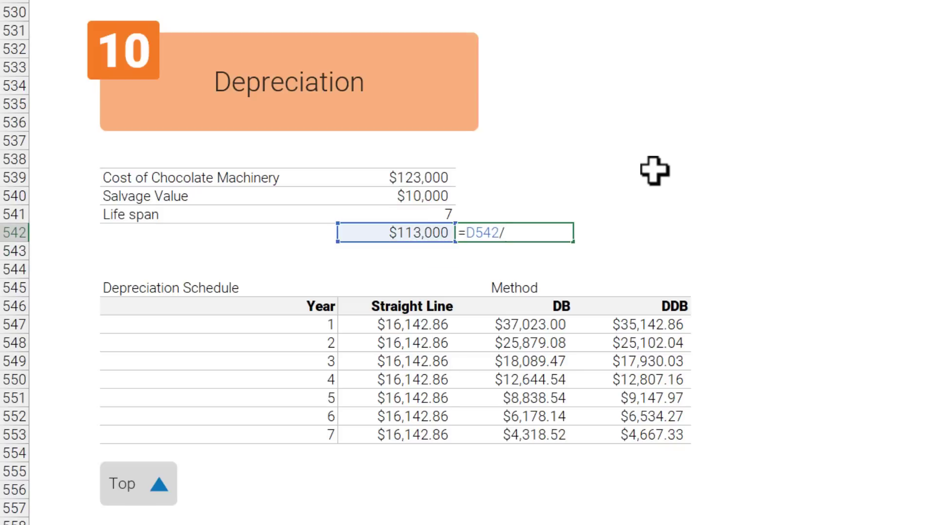
{"action": "left_click", "coordinate": [406, 209]}
{"action": "key", "text": "Return"}
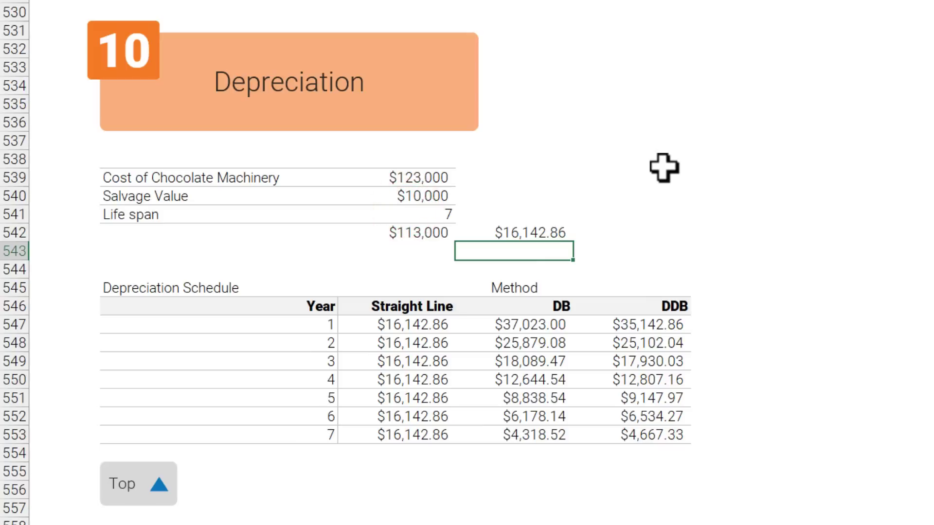
{"action": "left_click", "coordinate": [525, 233]}
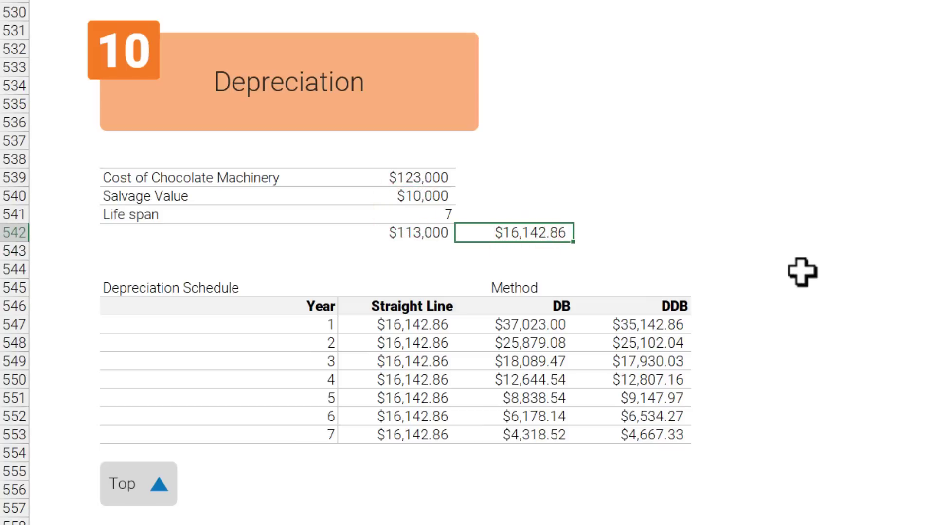
Review the Year 1 formula =SLN($D$539,$D$540,$D$541) and its cost, salvage and life arguments
{"action": "left_click", "coordinate": [433, 324]}
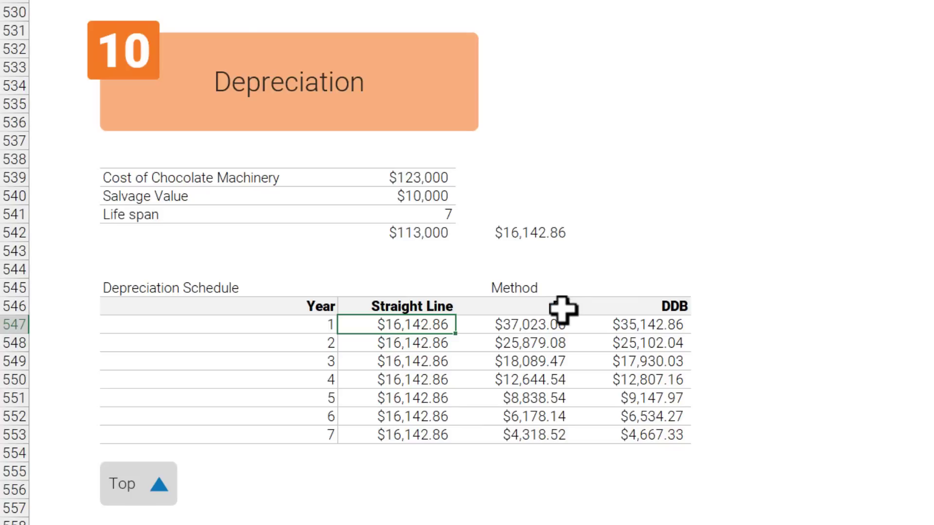
{"action": "key", "text": "F2"}
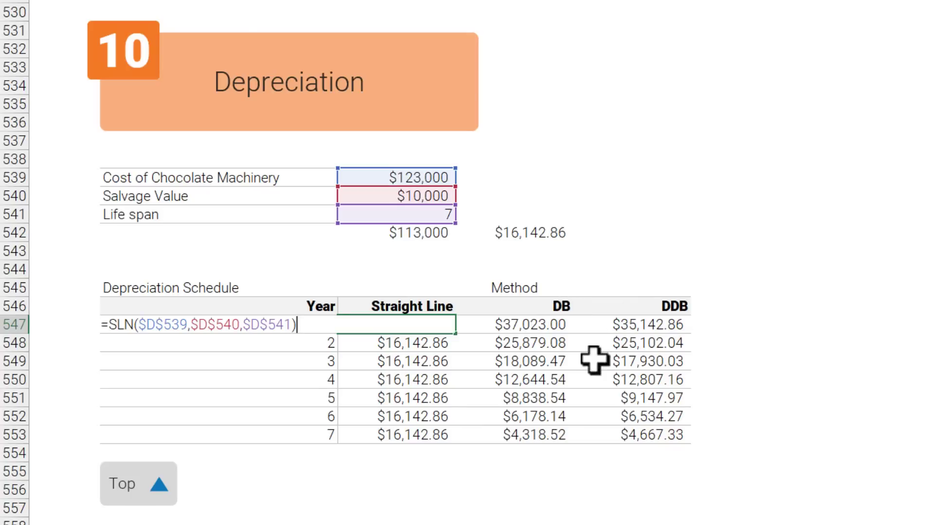
{"action": "key", "text": "Escape"}
{"action": "key", "text": "F2"}
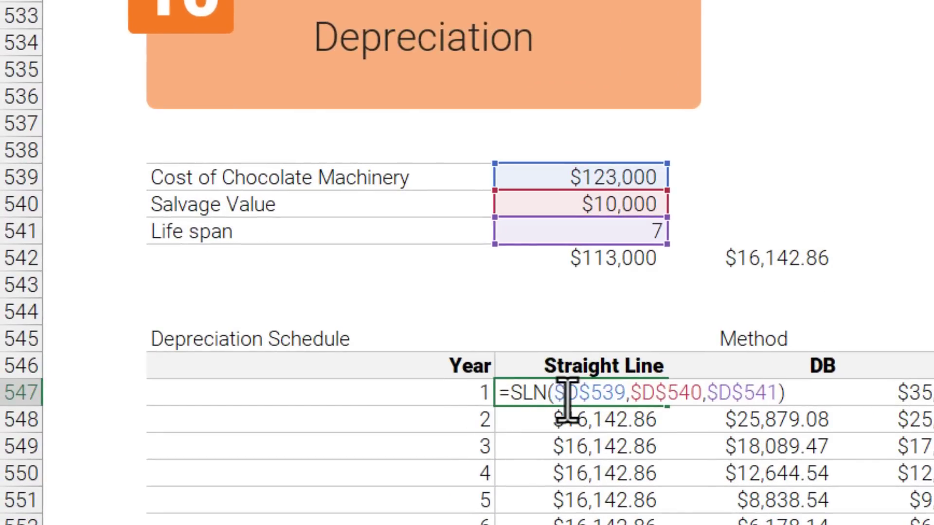
{"action": "left_click_drag", "start_coordinate": [558, 392], "coordinate": [611, 404]}
{"action": "left_click", "coordinate": [655, 393]}
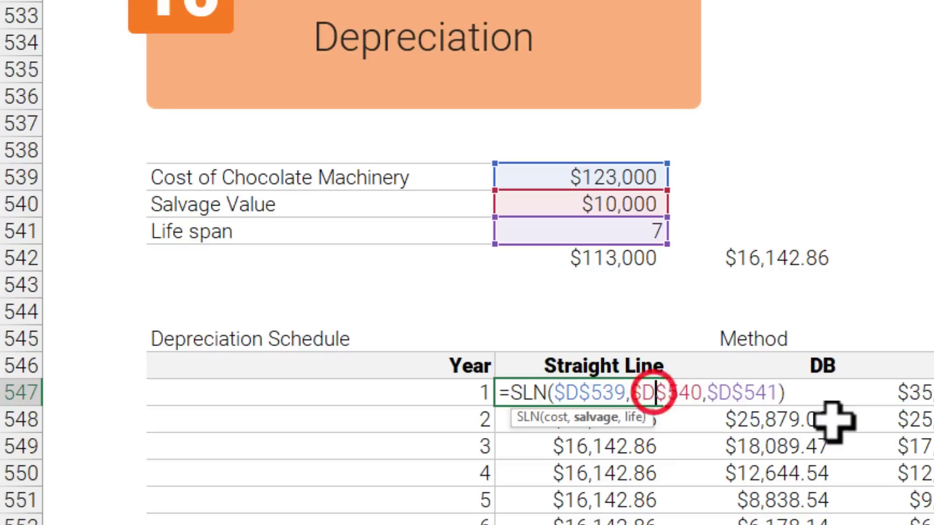
{"action": "left_click", "coordinate": [744, 393]}
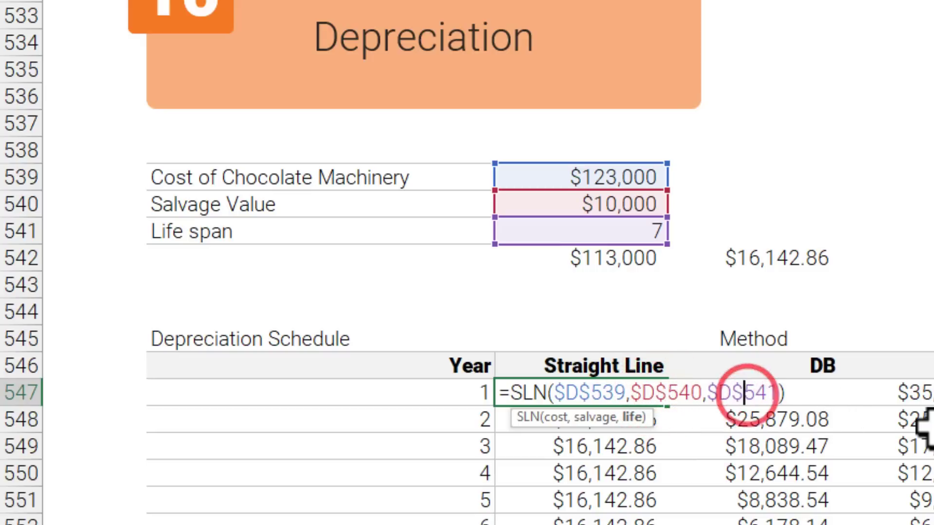
{"action": "key", "text": "Escape"}
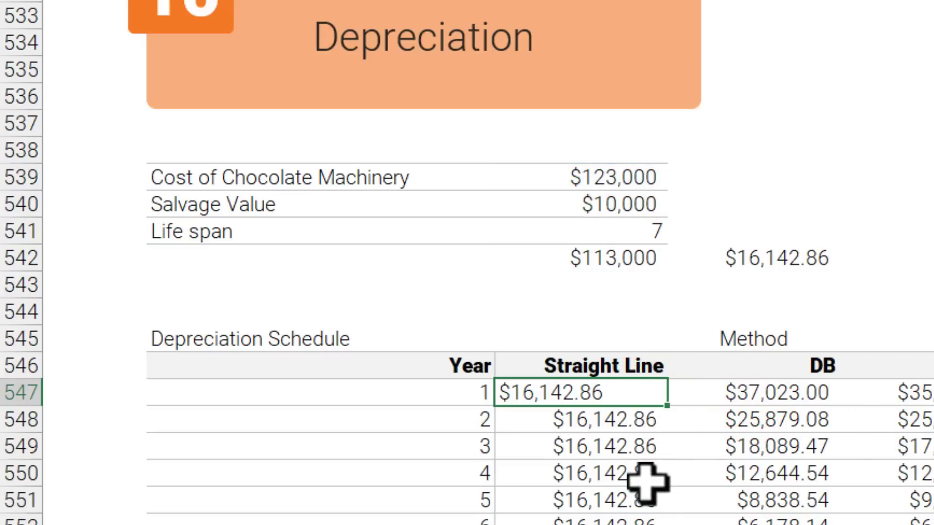
{"action": "key", "text": "Right"}
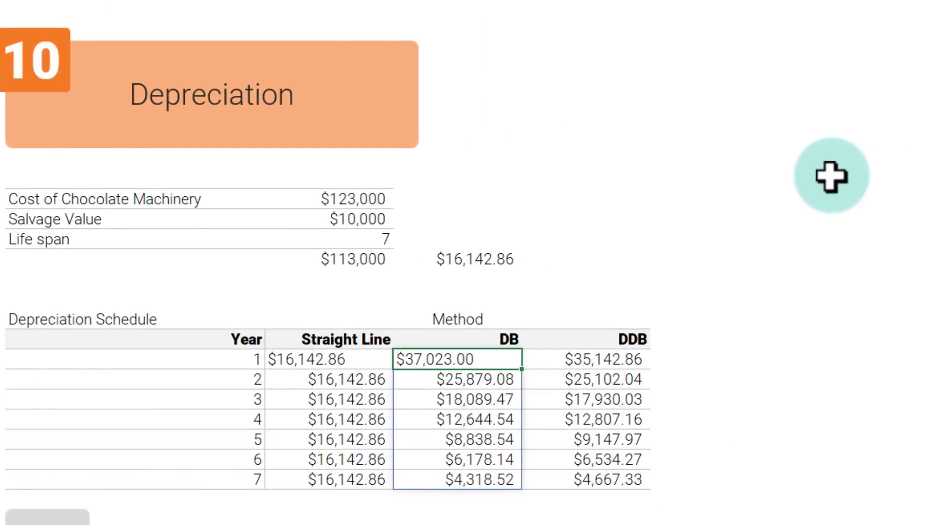
Commit the Year 1 formula =DB($D$539,$D$540,$D$541,C547#), spilling values from $37,023.00 down to $4,318.52
{"action": "key", "text": "F2"}
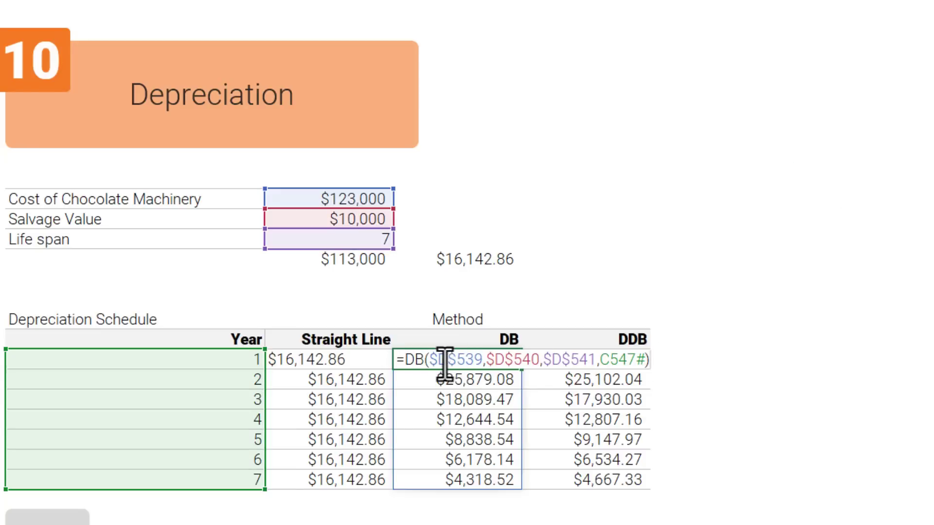
{"action": "double_click", "coordinate": [415, 360]}
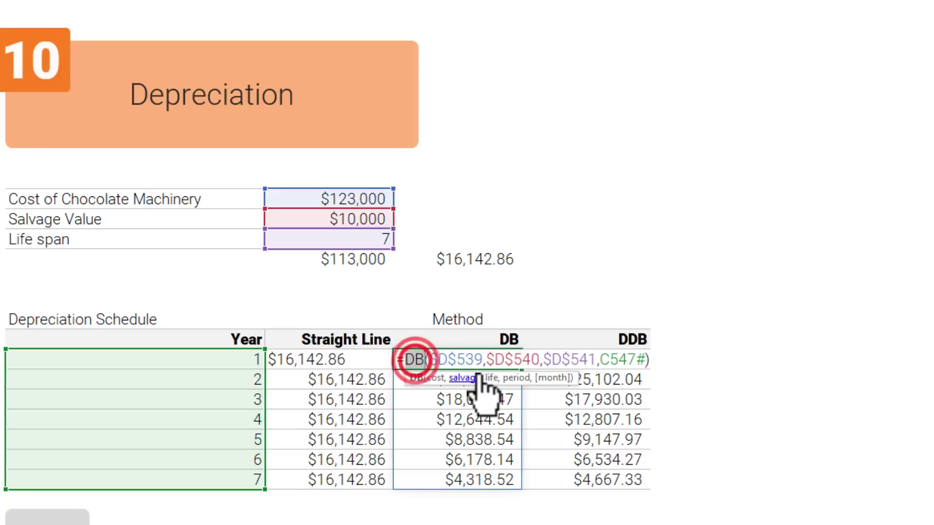
{"action": "left_click", "coordinate": [447, 360]}
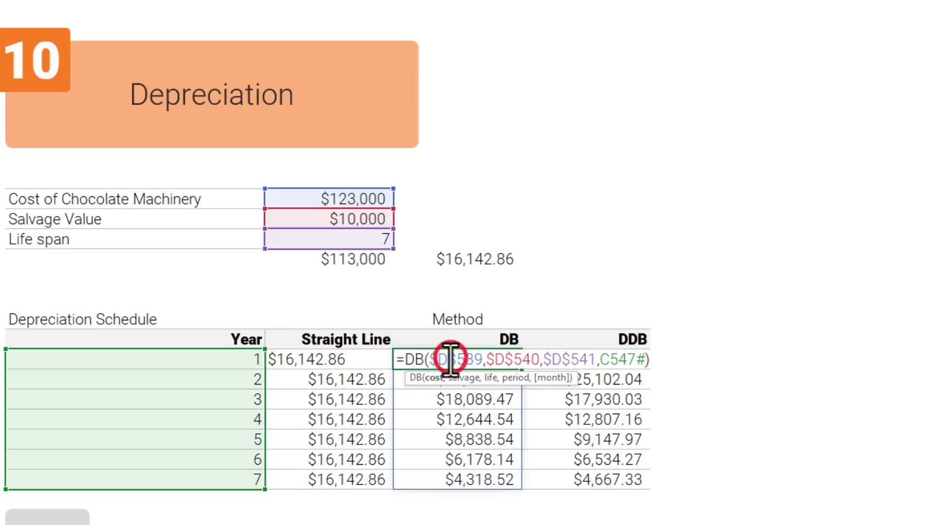
{"action": "left_click", "coordinate": [505, 360]}
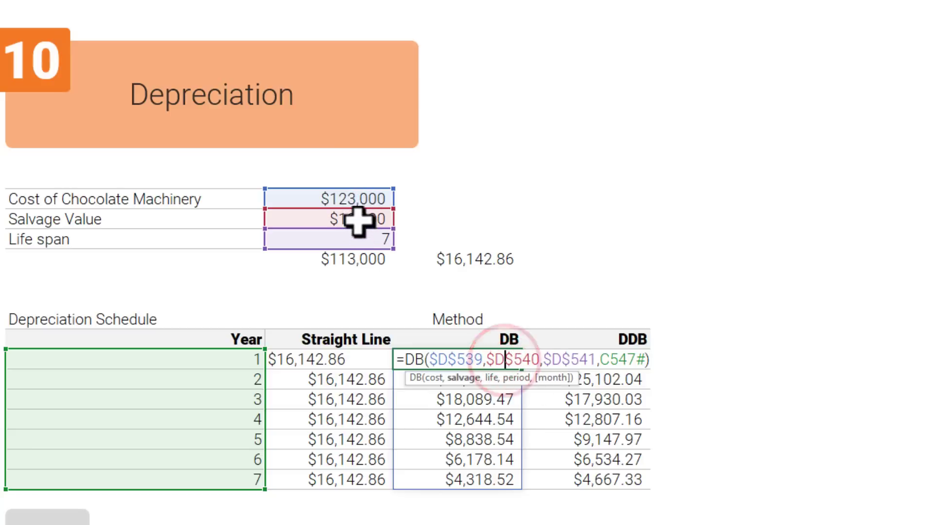
{"action": "left_click", "coordinate": [563, 360]}
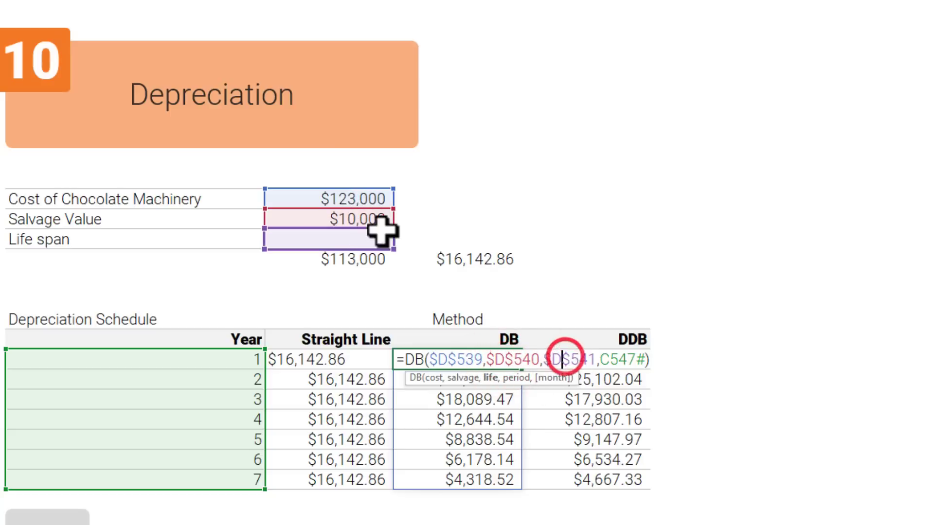
{"action": "double_click", "coordinate": [597, 360]}
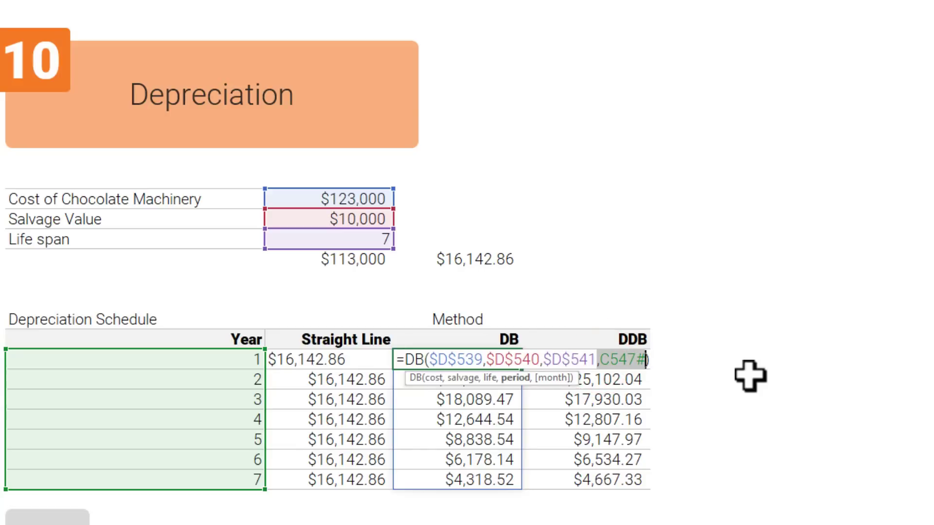
{"action": "key", "text": "ctrl+Return"}
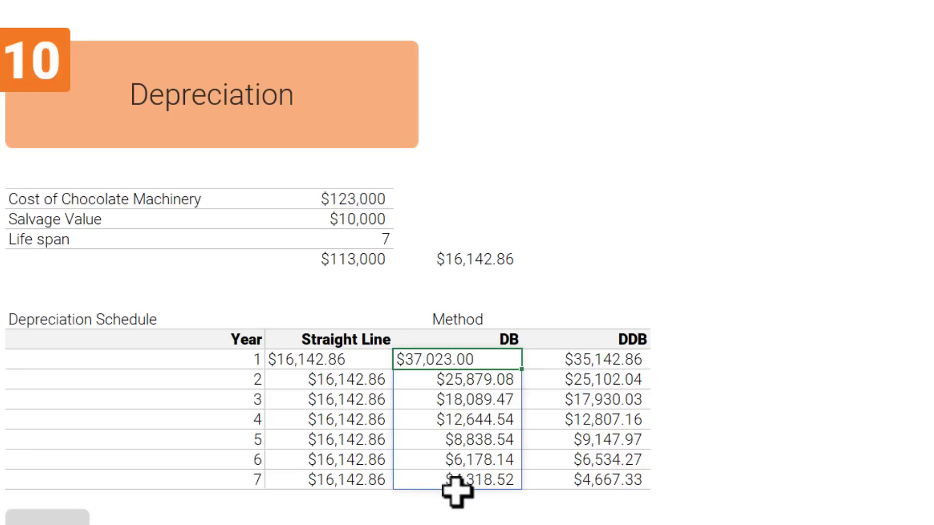
{"action": "left_click", "coordinate": [492, 366]}
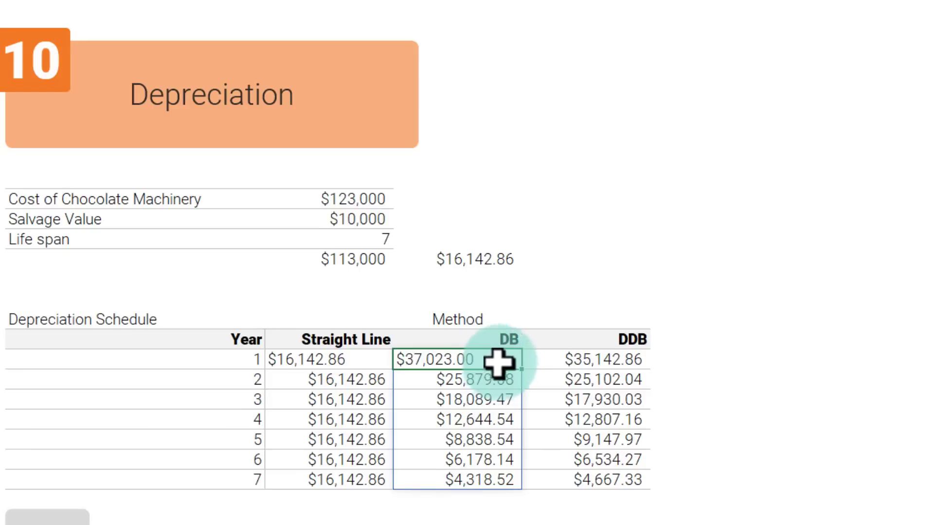
{"action": "left_click", "coordinate": [501, 380]}
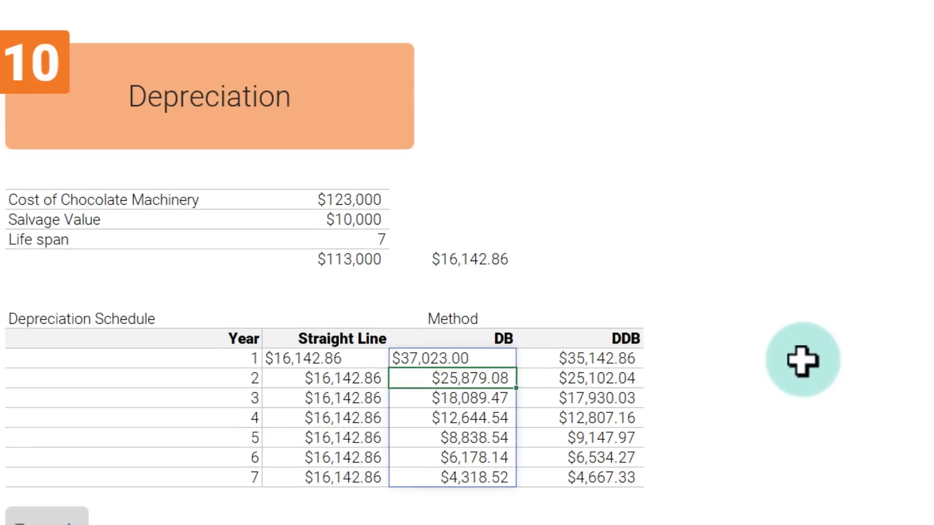
{"action": "left_click", "coordinate": [803, 360]}
Add a Remaining Value heading and start the column at the $123,000 cost with =D539
{"action": "left_click", "coordinate": [461, 358]}
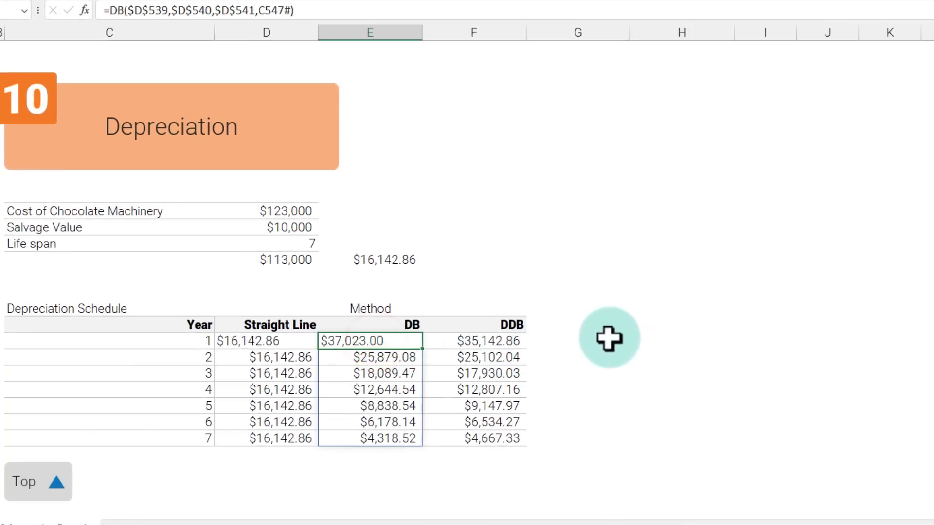
{"action": "left_click", "coordinate": [608, 323]}
{"action": "key", "text": "Right"}
{"action": "type", "text": "Remaining Value"}
{"action": "key", "text": "Return"}
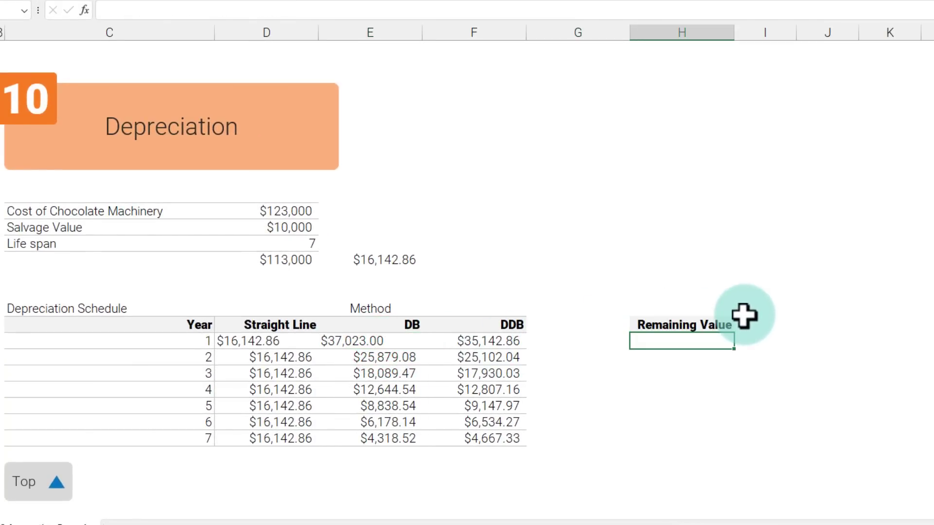
{"action": "type", "text": "="}
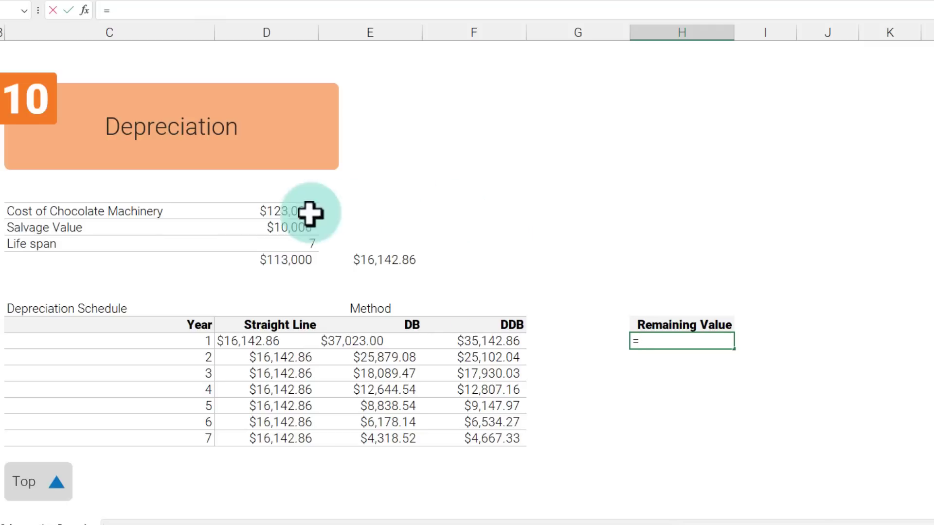
{"action": "left_click", "coordinate": [270, 210]}
{"action": "key", "text": "Return"}
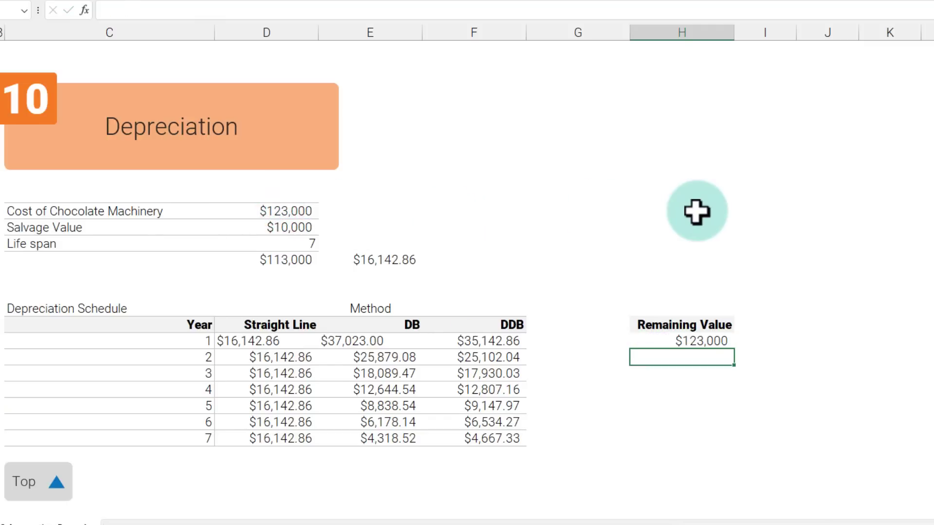
Enter =H547-E547 for year 2 and fill it down to year 7, ending at $14,347.23
{"action": "type", "text": "="}
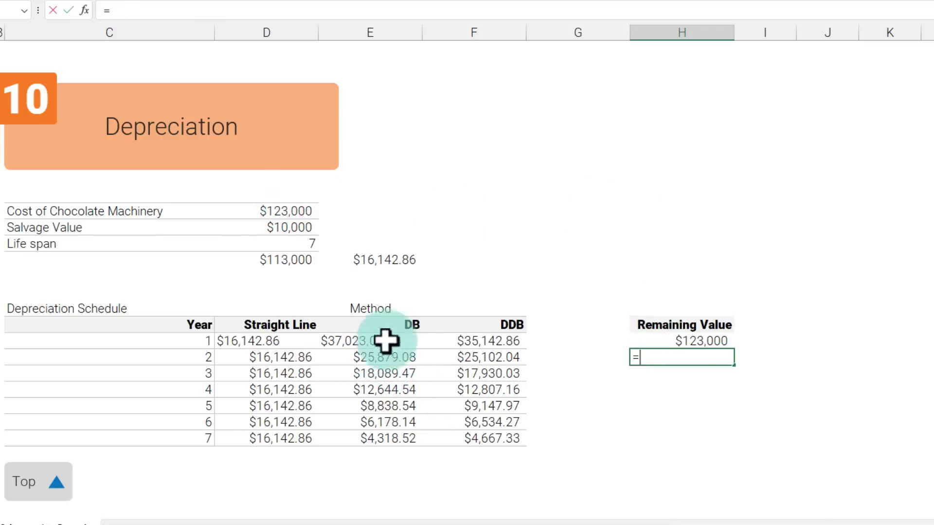
{"action": "left_click", "coordinate": [684, 343]}
{"action": "type", "text": "-"}
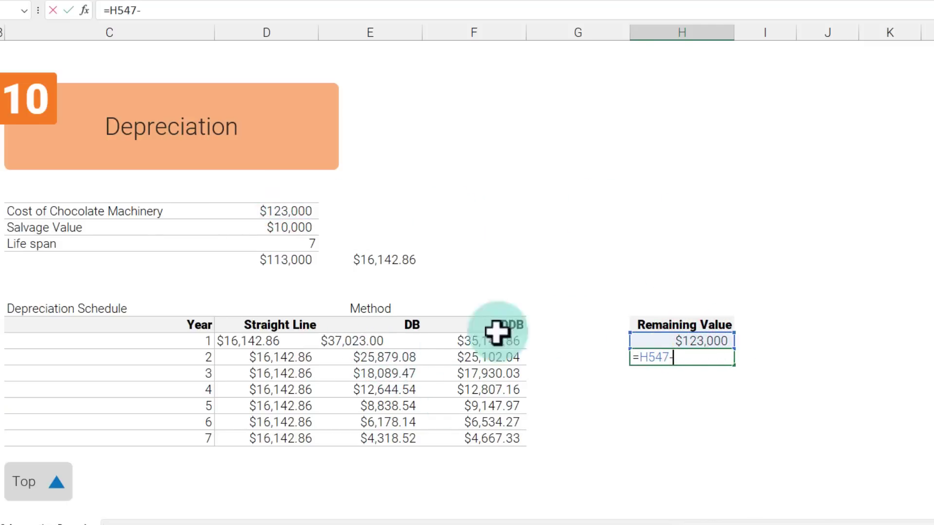
{"action": "left_click", "coordinate": [362, 340]}
{"action": "key", "text": "Return"}
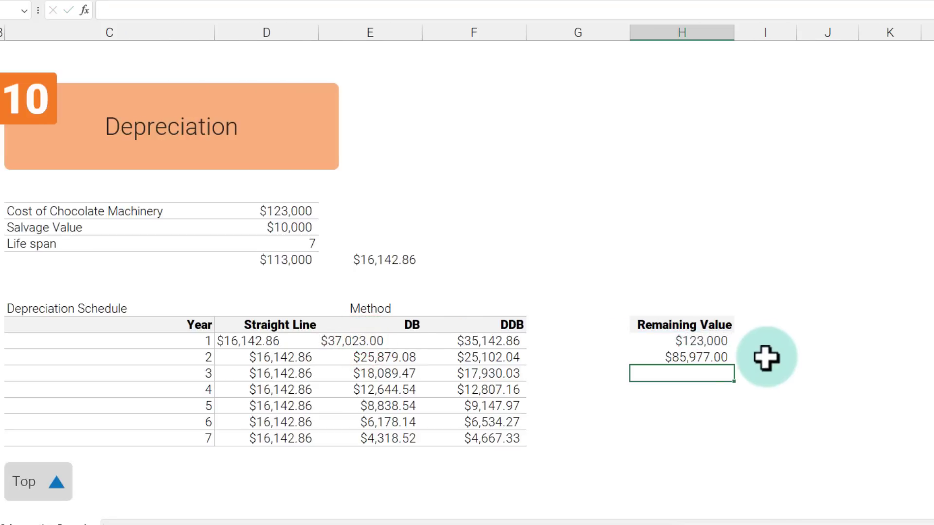
{"action": "left_click", "coordinate": [706, 354]}
{"action": "left_click_drag", "start_coordinate": [734, 364], "coordinate": [734, 440]}
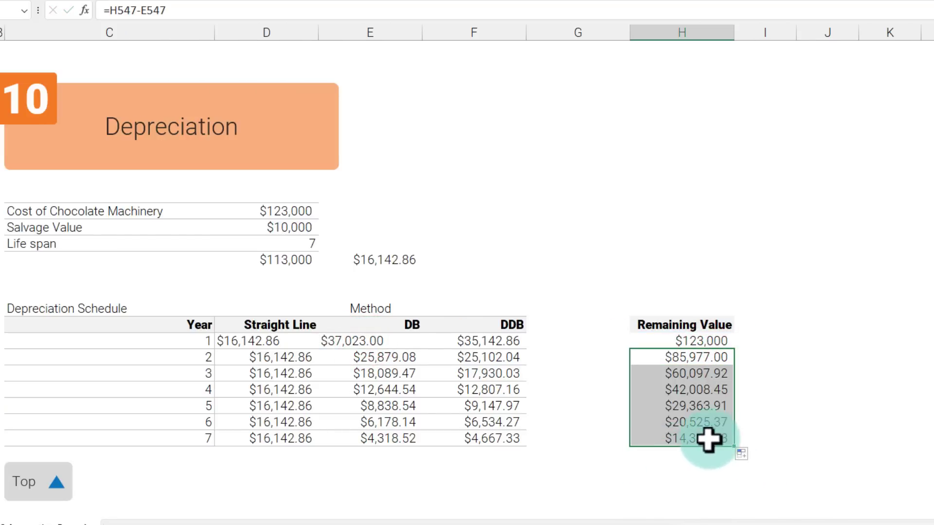
{"action": "left_click", "coordinate": [707, 422]}
{"action": "left_click", "coordinate": [691, 438]}
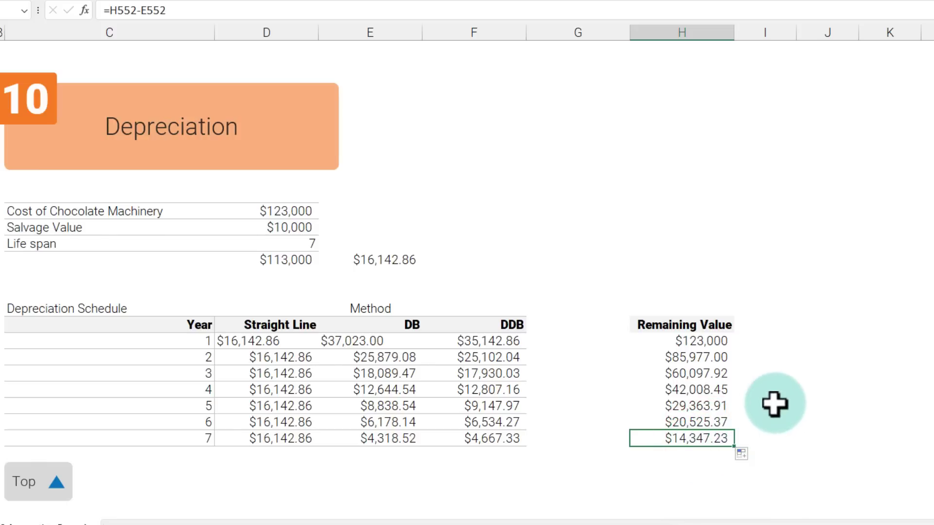
{"action": "left_click", "coordinate": [765, 325]}
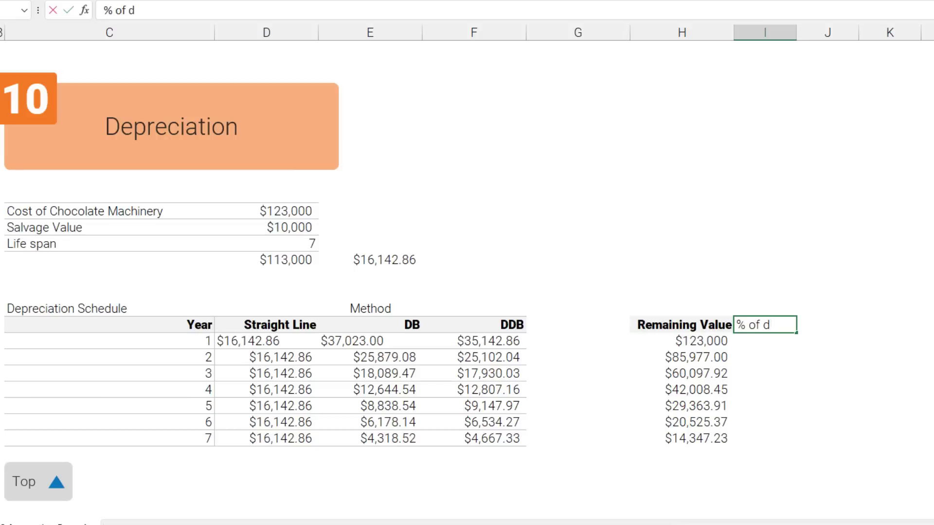
Add a % of dep column with =E547/H547 filled to year 7 in Percent Style, showing 30%
{"action": "key", "text": "Return"}
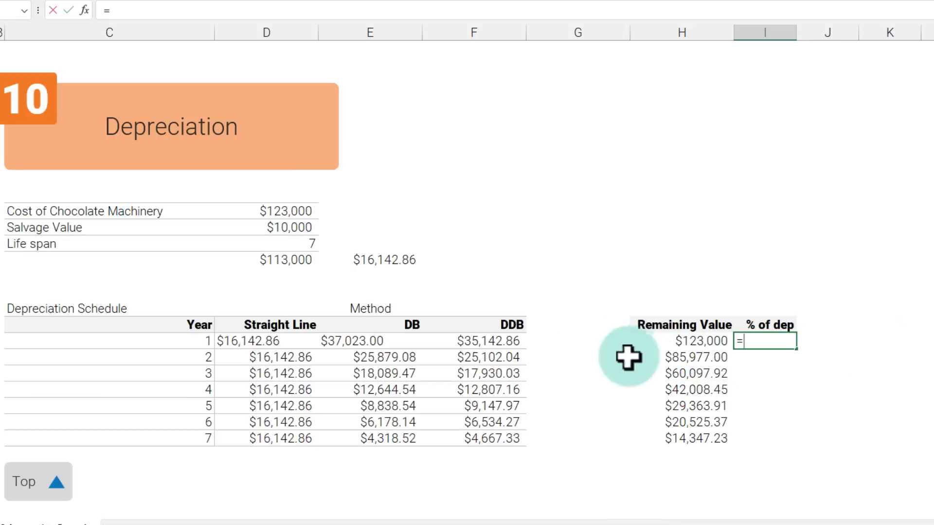
{"action": "type", "text": "="}
{"action": "left_click", "coordinate": [373, 339]}
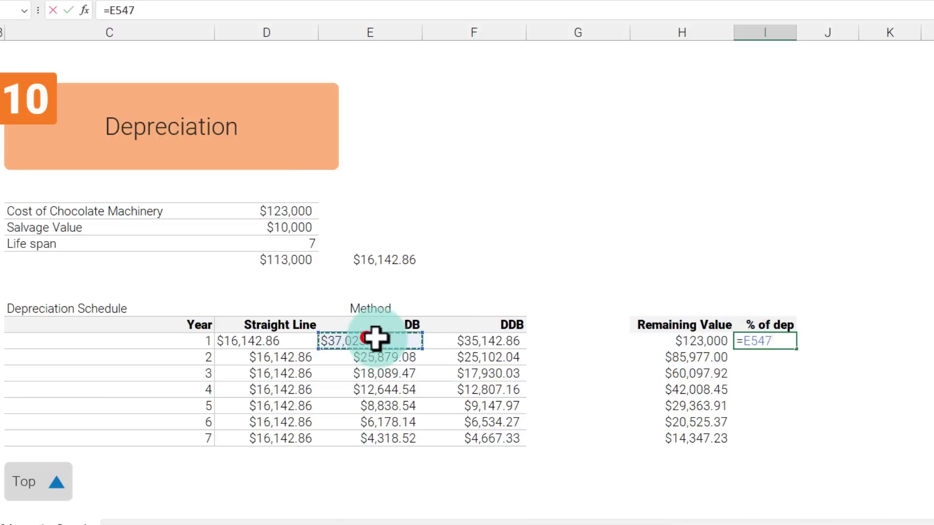
{"action": "type", "text": "/"}
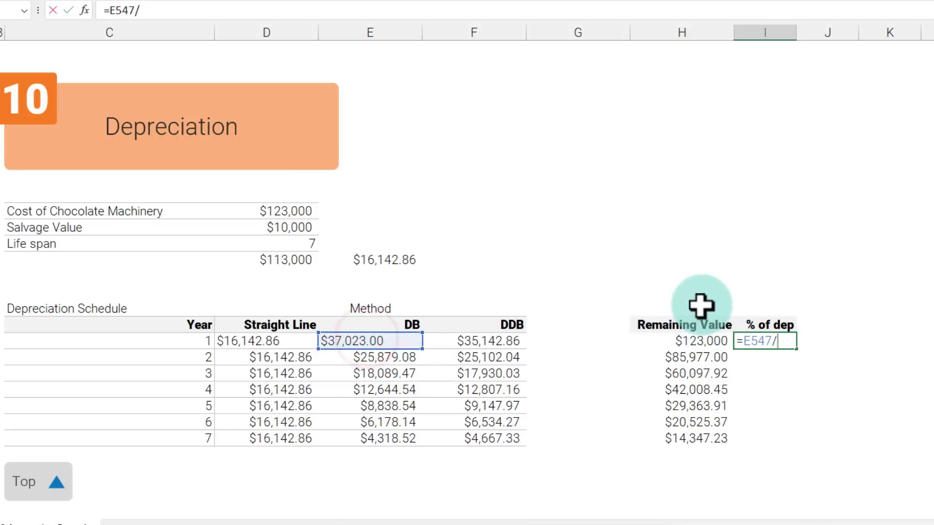
{"action": "left_click", "coordinate": [700, 340]}
{"action": "key", "text": "Return"}
{"action": "left_click", "coordinate": [777, 341]}
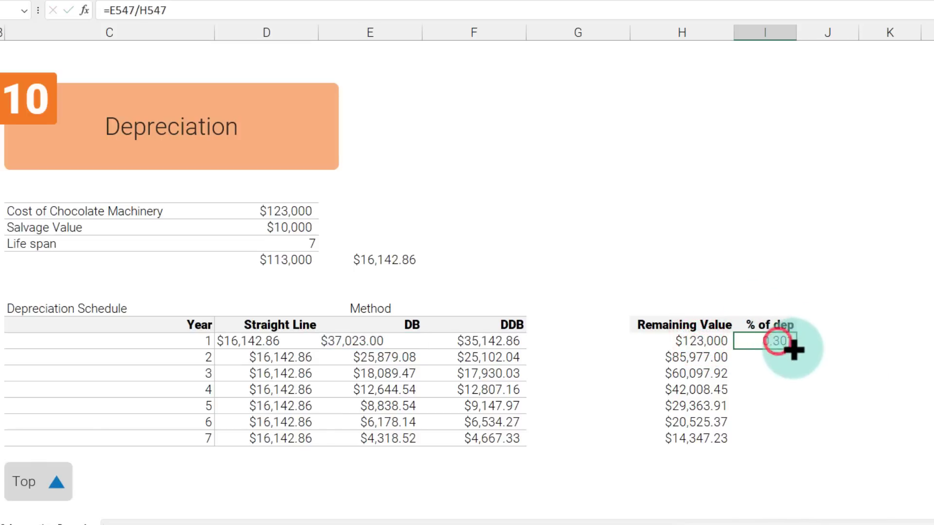
{"action": "left_click_drag", "start_coordinate": [795, 349], "coordinate": [794, 444]}
{"action": "left_click", "coordinate": [777, 357]}
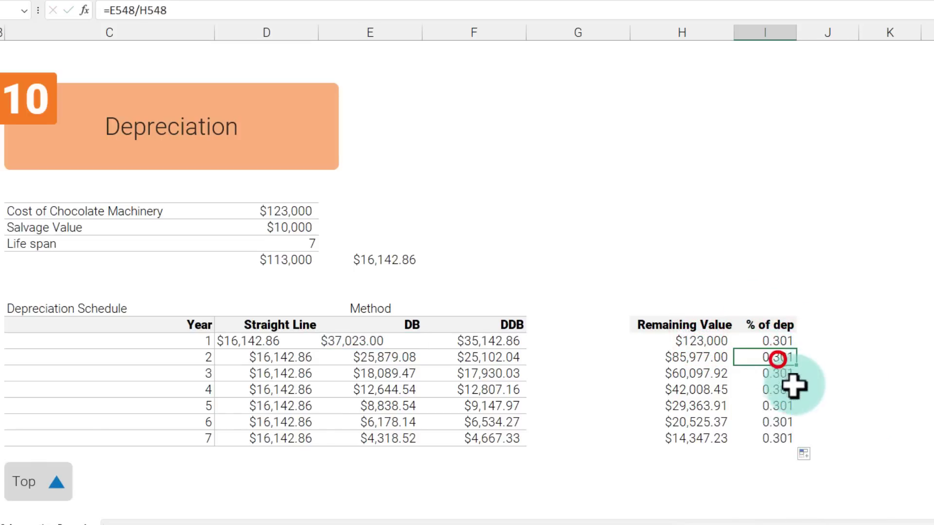
{"action": "left_click_drag", "start_coordinate": [777, 341], "coordinate": [772, 443]}
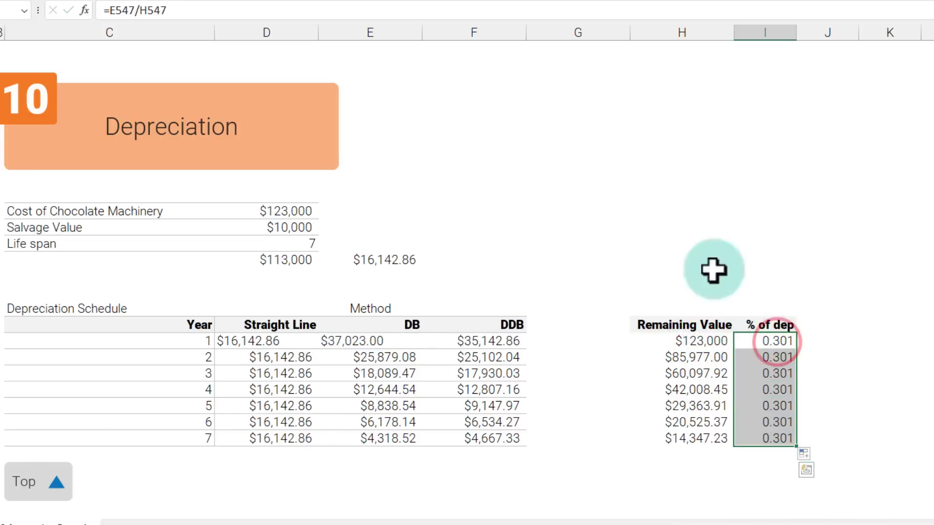
{"action": "left_click", "coordinate": [439, 1]}
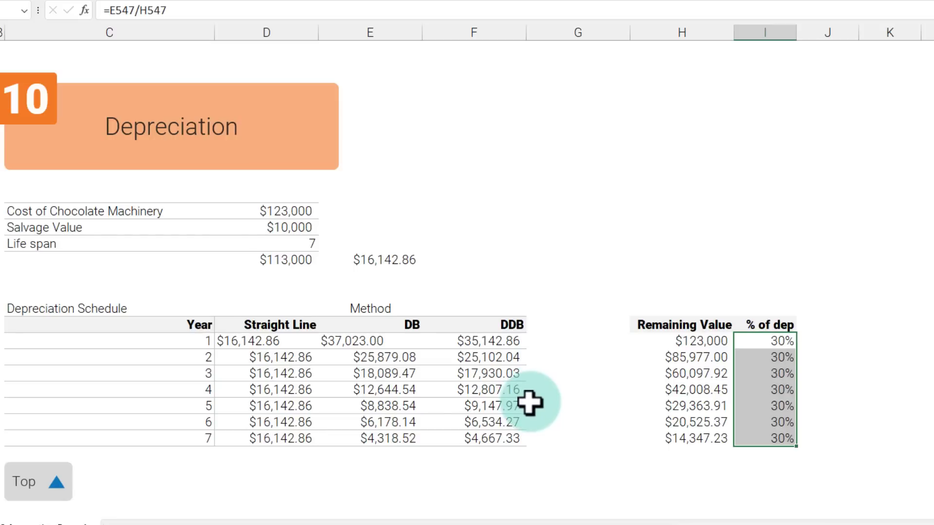
{"action": "left_click", "coordinate": [511, 340]}
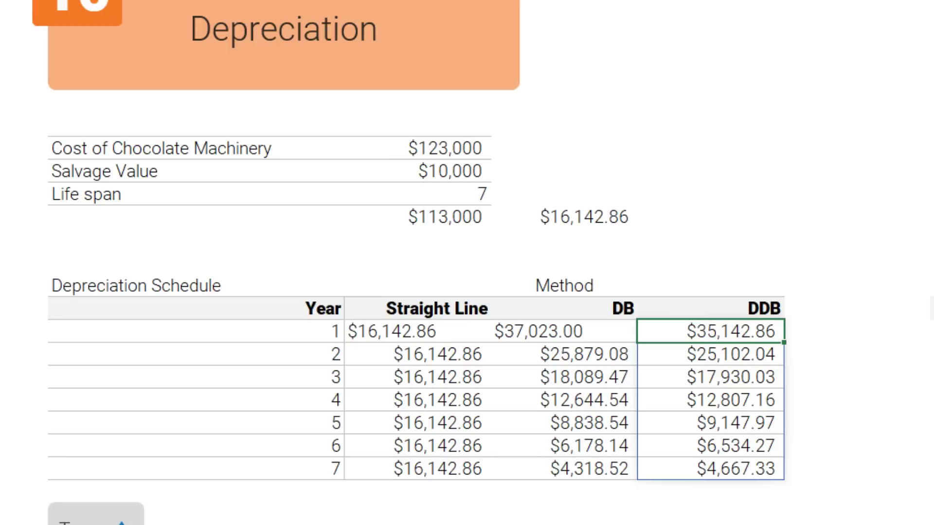
Review the Year 1 DDB formula unchanged, then return to the Net Profit Margin section
{"action": "key", "text": "F2"}
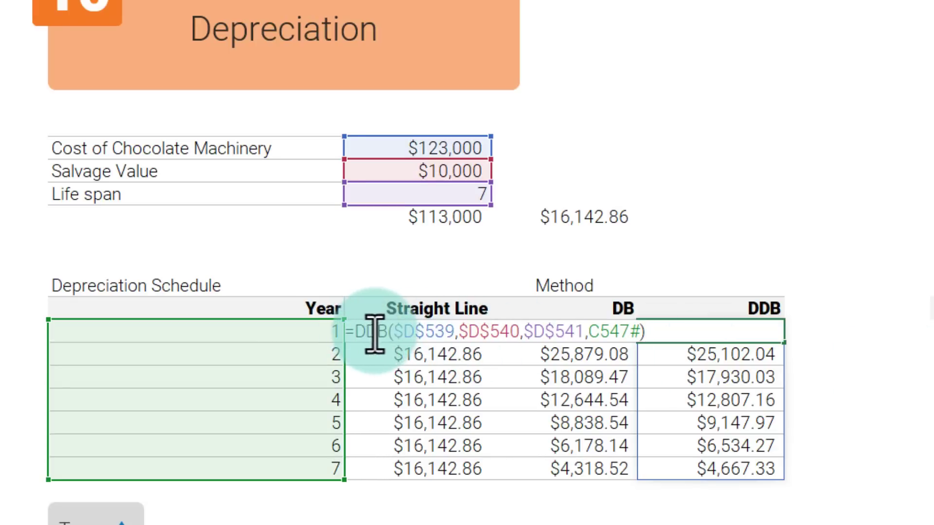
{"action": "key", "text": "Escape"}
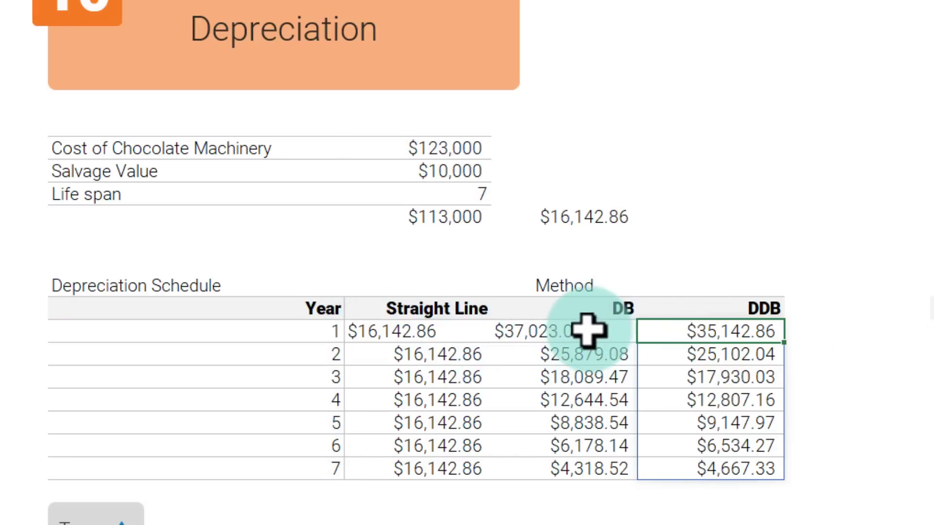
{"action": "left_click", "coordinate": [369, 329]}
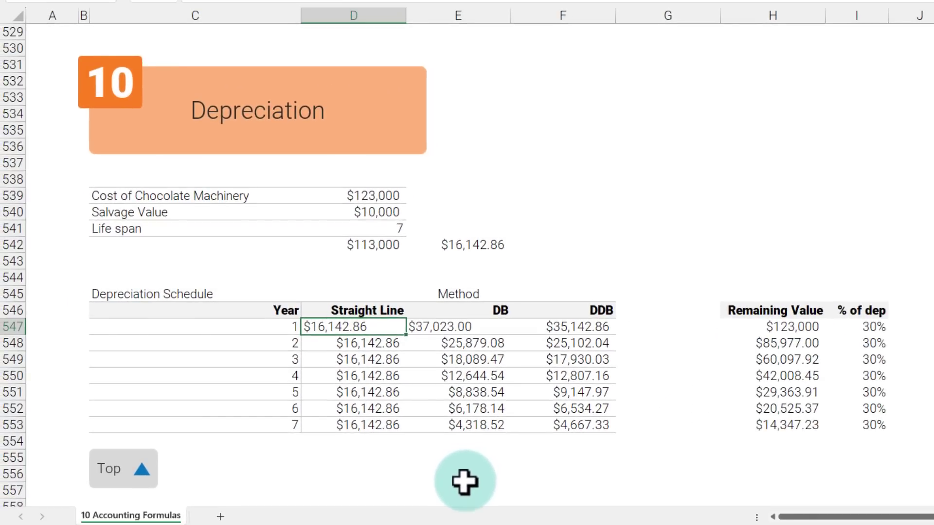
{"action": "left_click", "coordinate": [372, 409]}
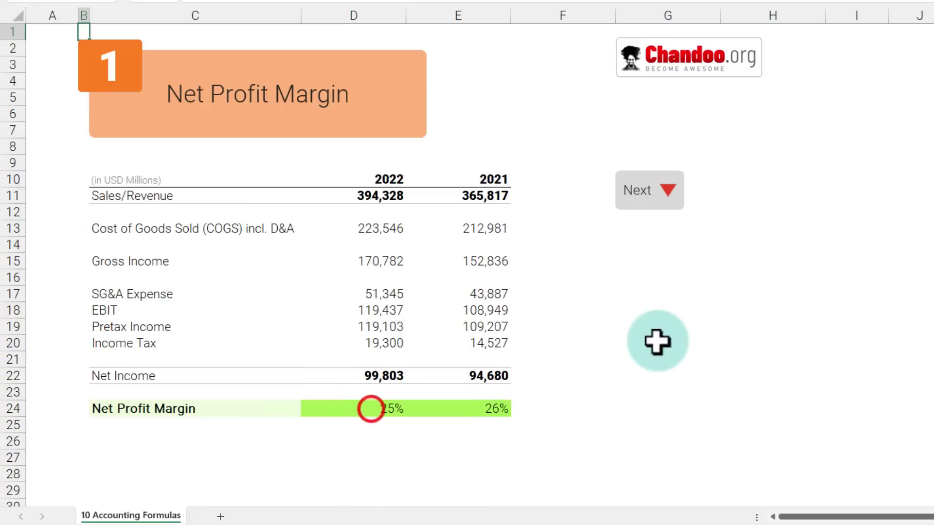